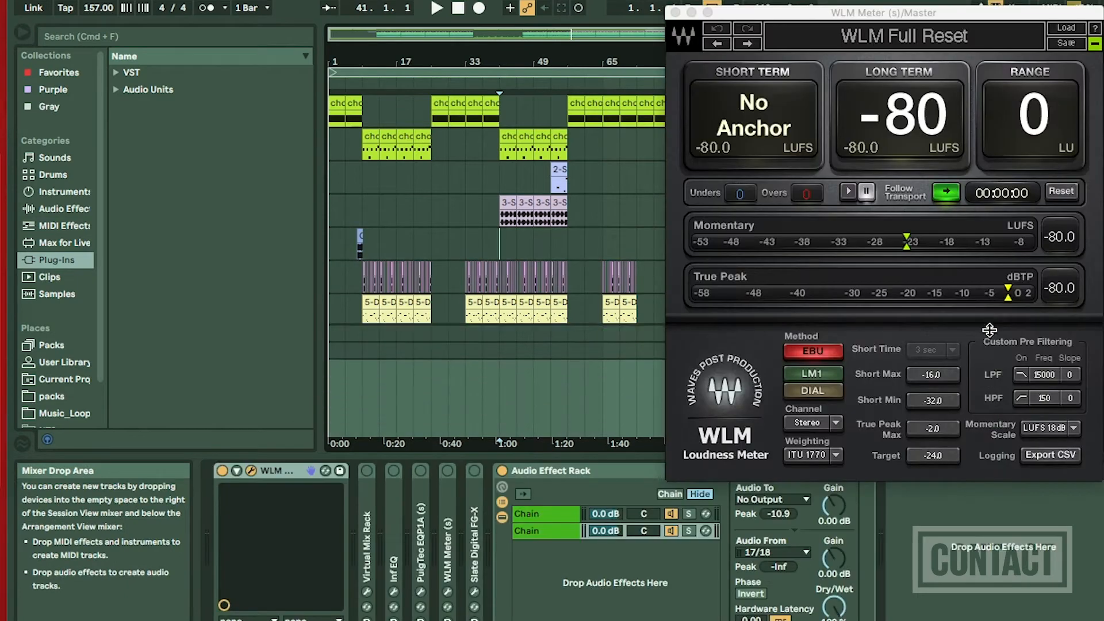
# Step: Enlarge the Master track in the arrangement and reopen the WLM Meter plug-in from its device chain
pyautogui.click(676, 12)
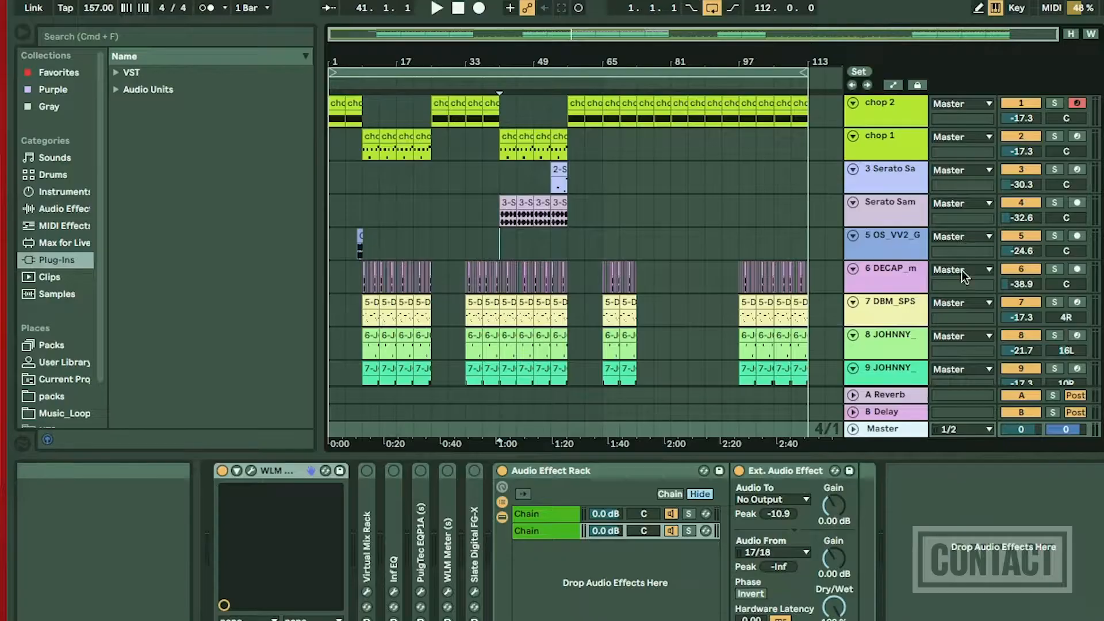
pyautogui.press('h')
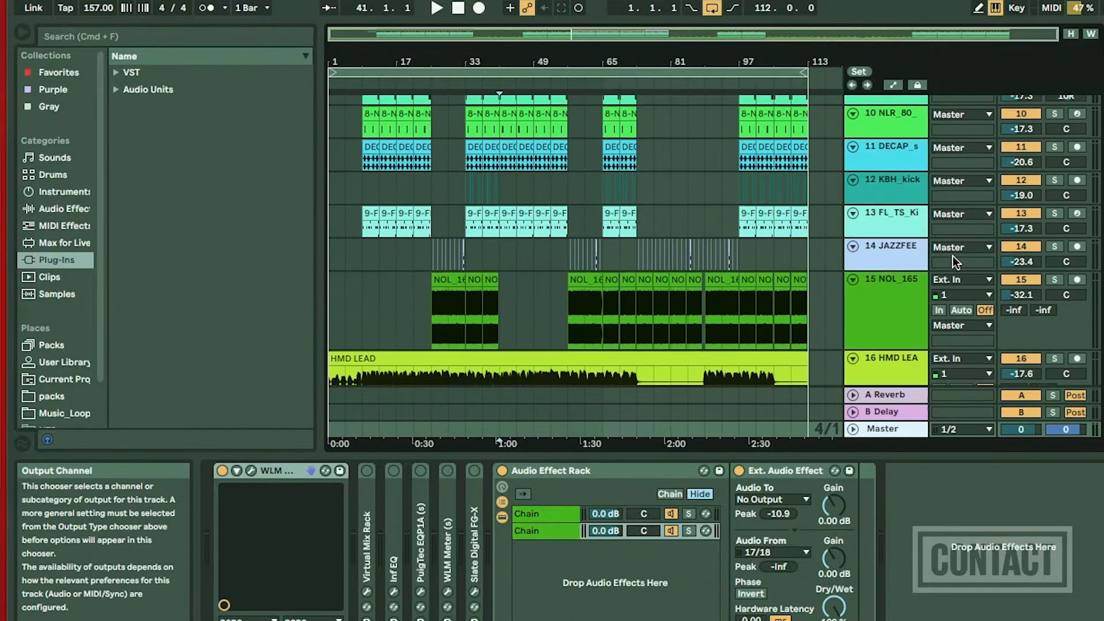
pyautogui.moveTo(889, 422); pyautogui.dragTo(905, 374)
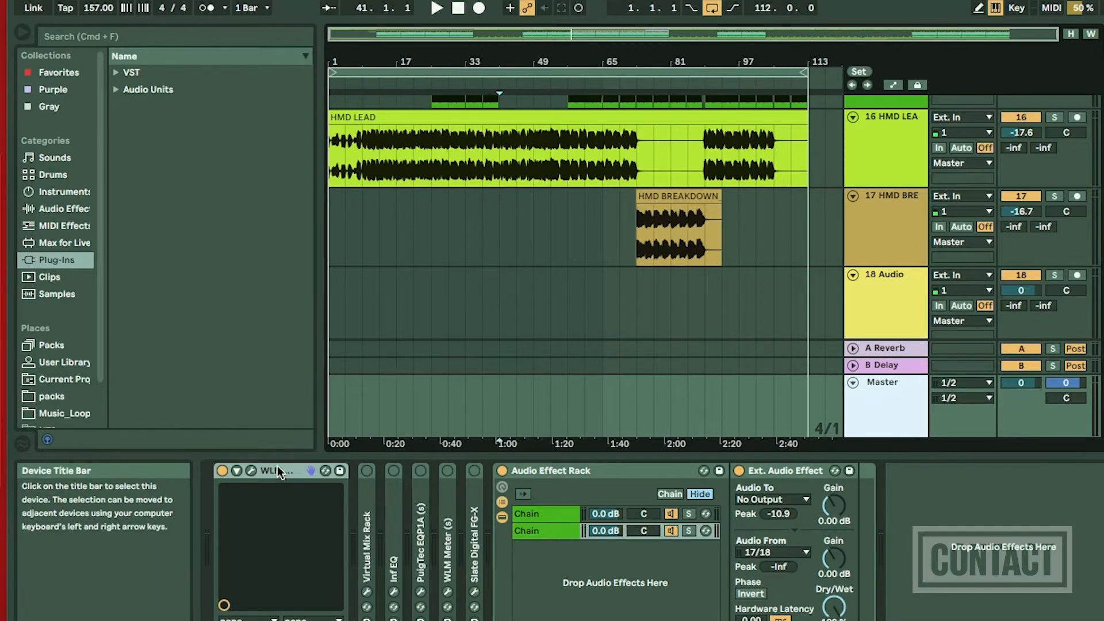
pyautogui.click(251, 470)
pyautogui.press('h')
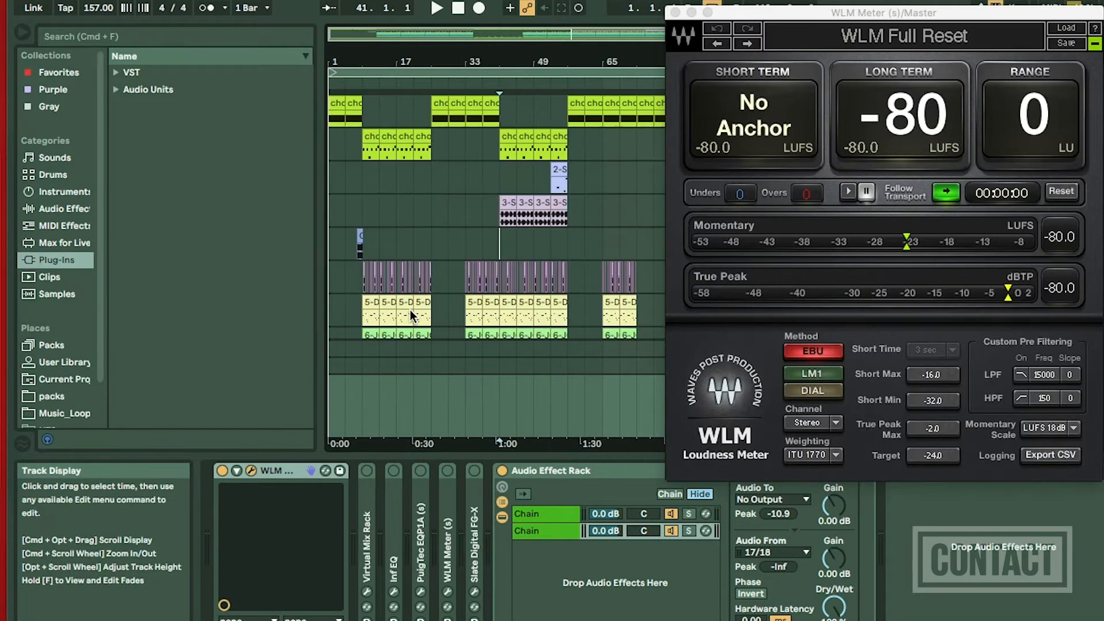
# Step: Set the arrangement loop to start at bar 25 with a length of 16 bars, moving the WLM Meter window clear of the timeline
pyautogui.scroll(-5, 444, 140)
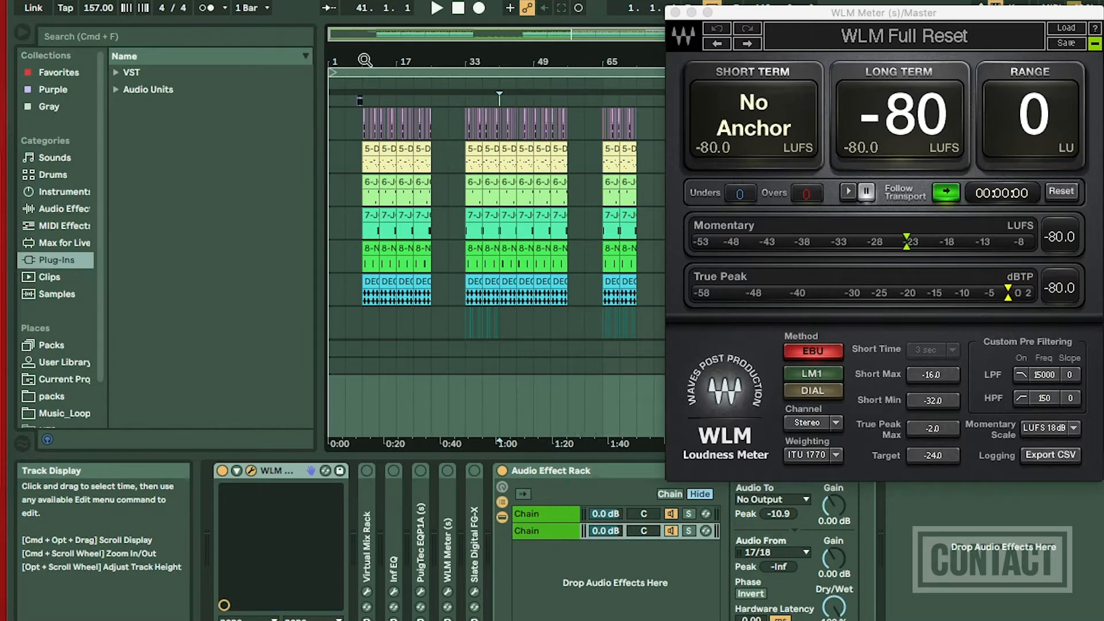
pyautogui.click(337, 100)
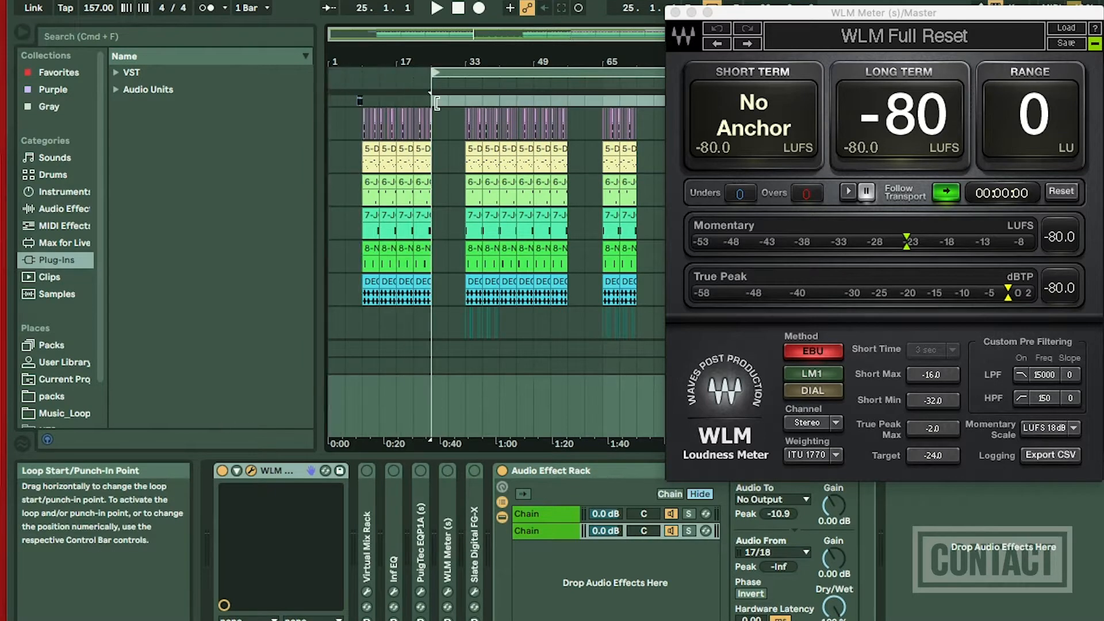
pyautogui.scroll(1, 502, 190)
pyautogui.moveTo(717, 18); pyautogui.dragTo(689, 174)
pyautogui.moveTo(804, 75); pyautogui.dragTo(495, 102)
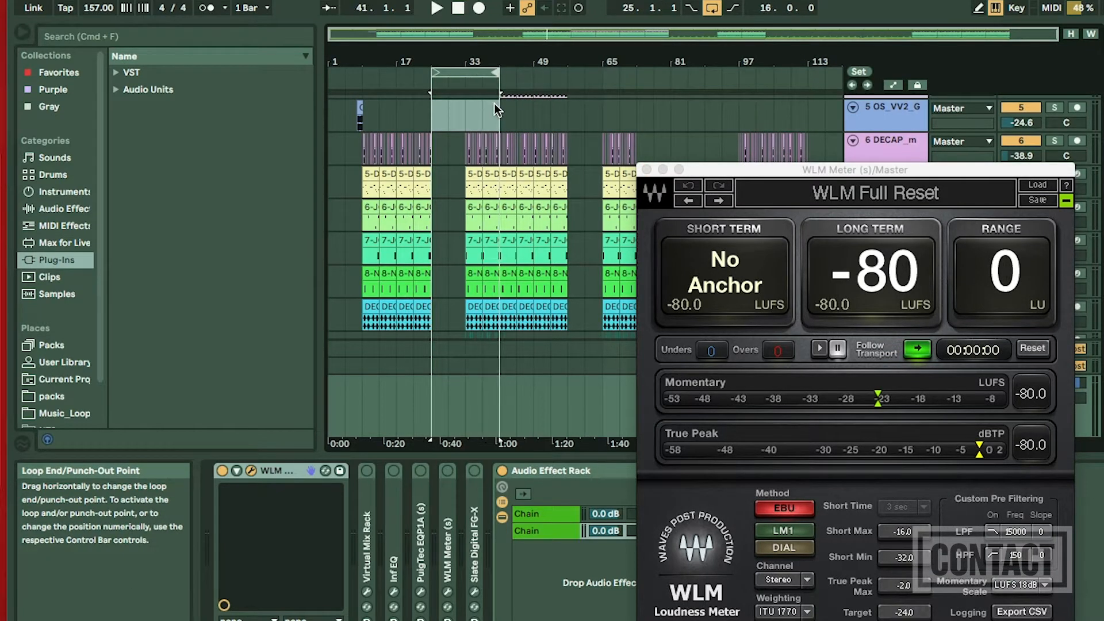
pyautogui.scroll(5, 494, 103)
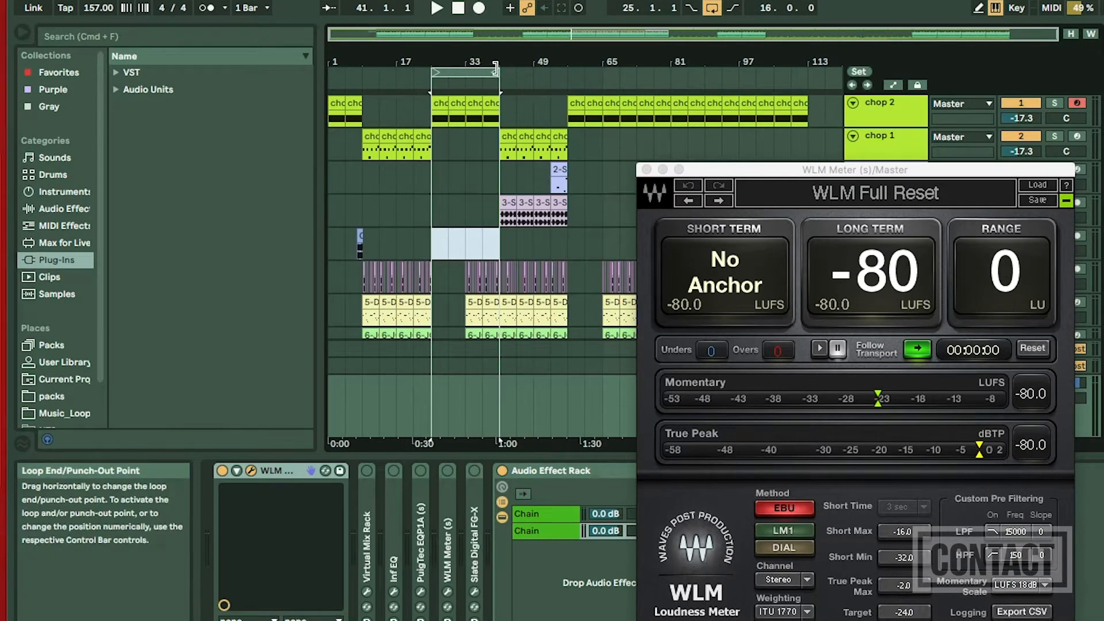
# Step: Extend the loop to 32 bars and play it to read the loudness on the WLM Meter before closing the meter
pyautogui.press('space')
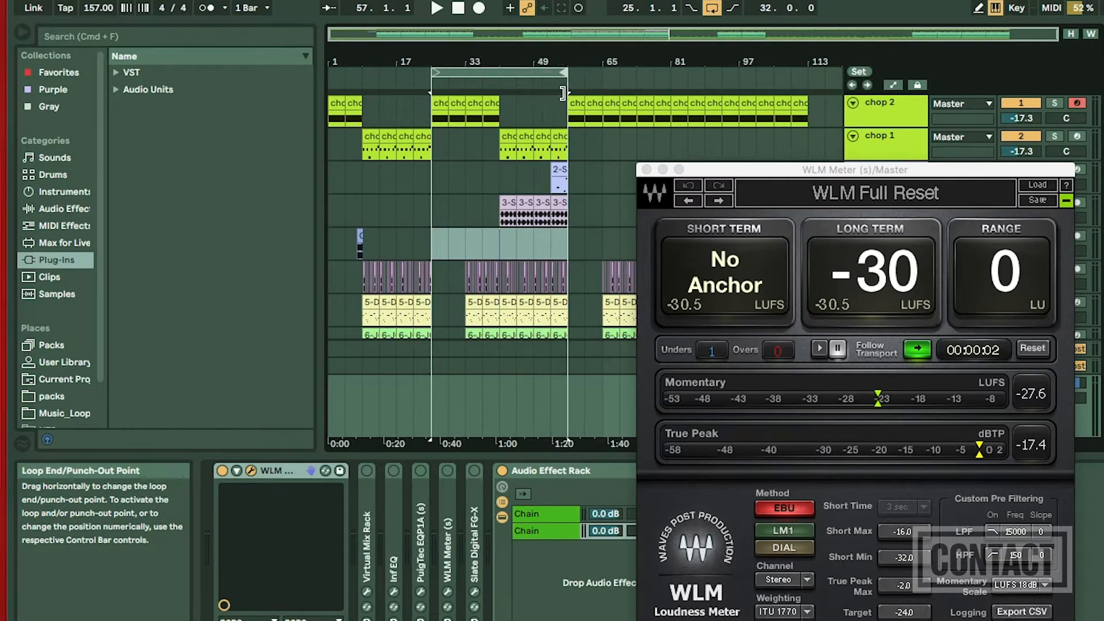
pyautogui.press('space')
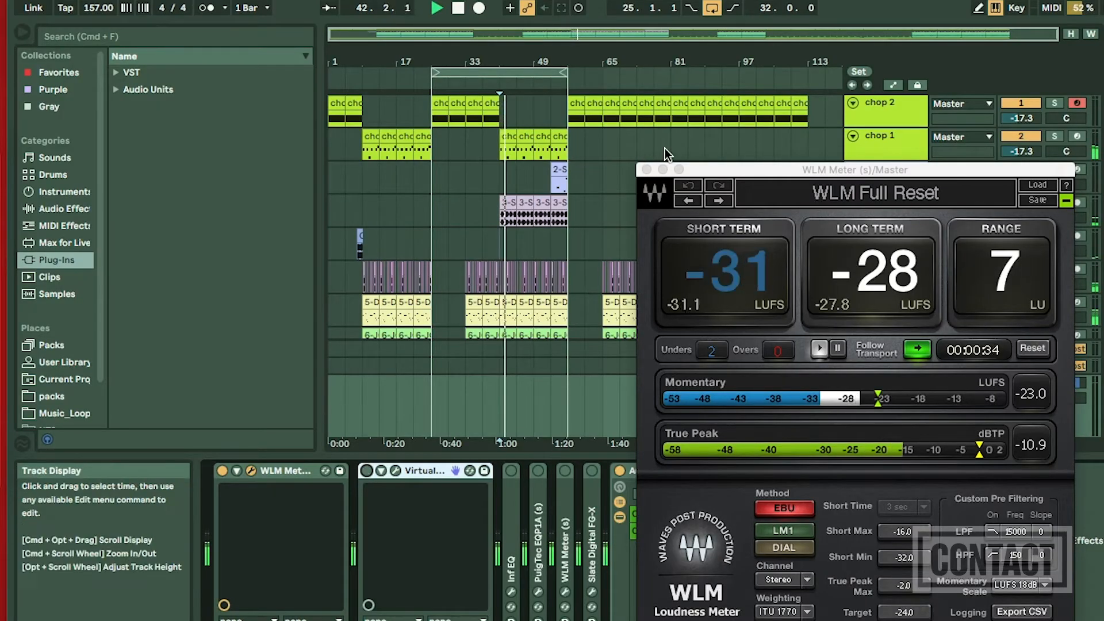
pyautogui.click(647, 170)
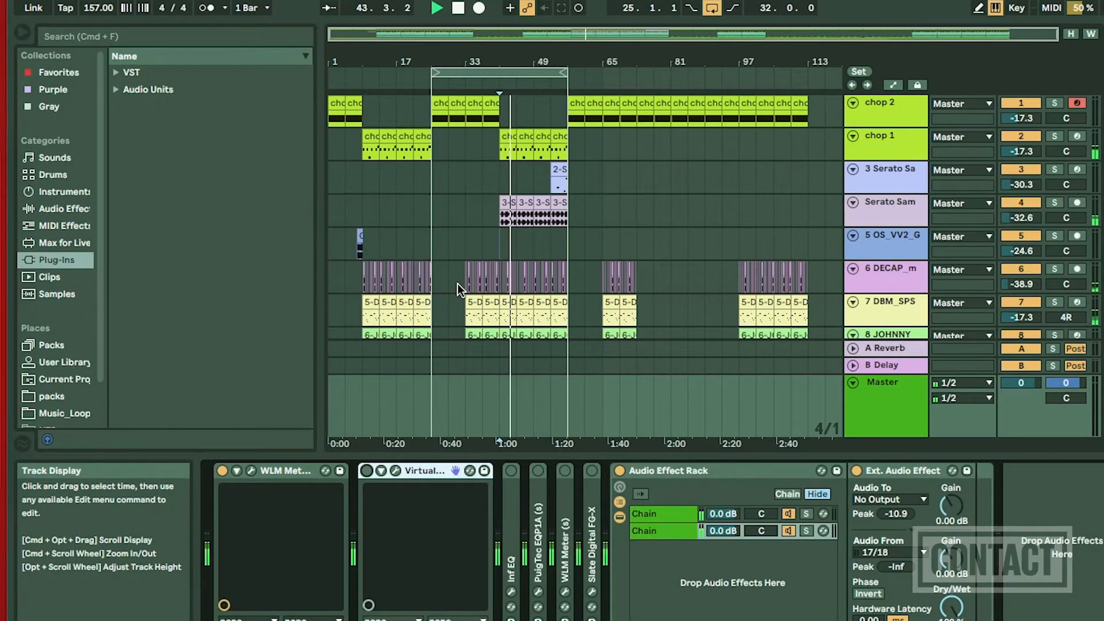
# Step: Play from bar 25 and compare the mix with the Master's Virtual Mix Rack bypassed and active, leaving it enabled
pyautogui.click(432, 213)
pyautogui.press('space')
pyautogui.press('space')
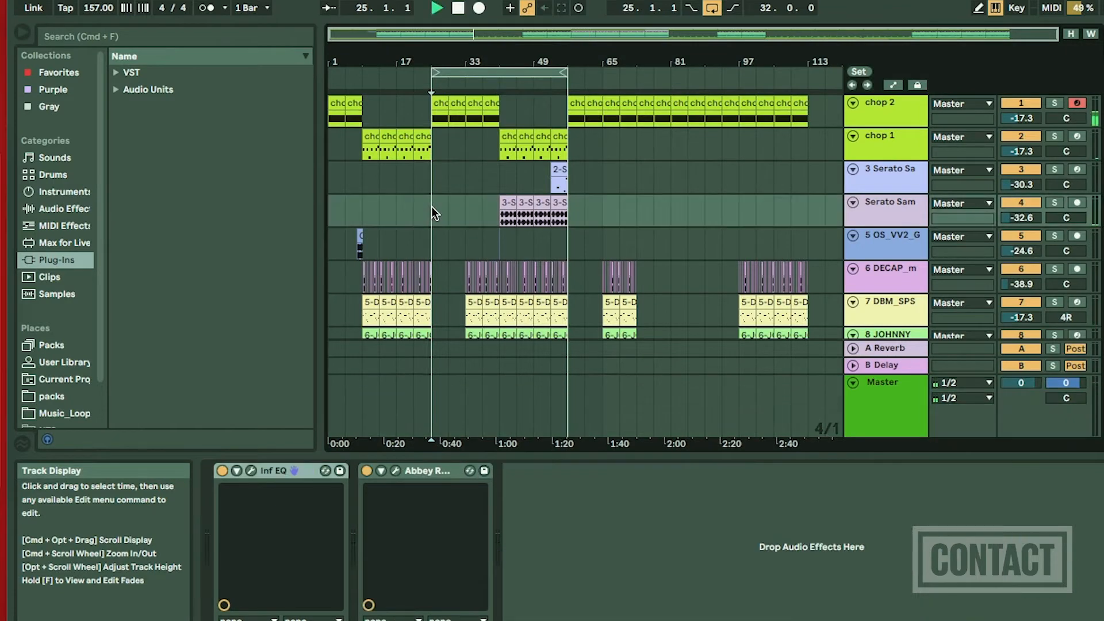
pyautogui.click(367, 471)
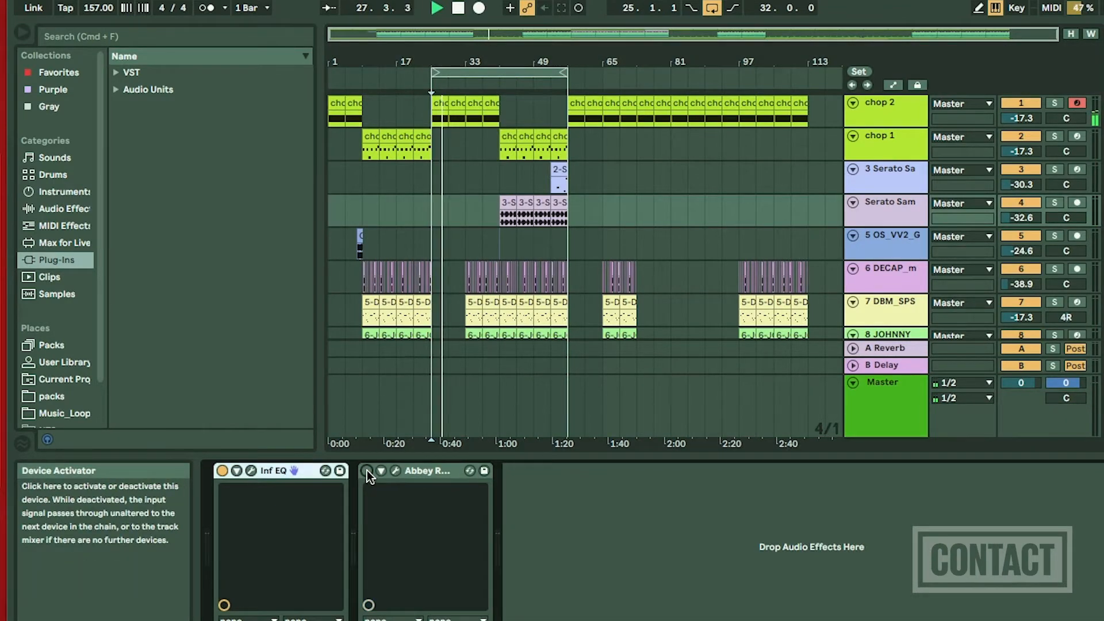
pyautogui.click(396, 470)
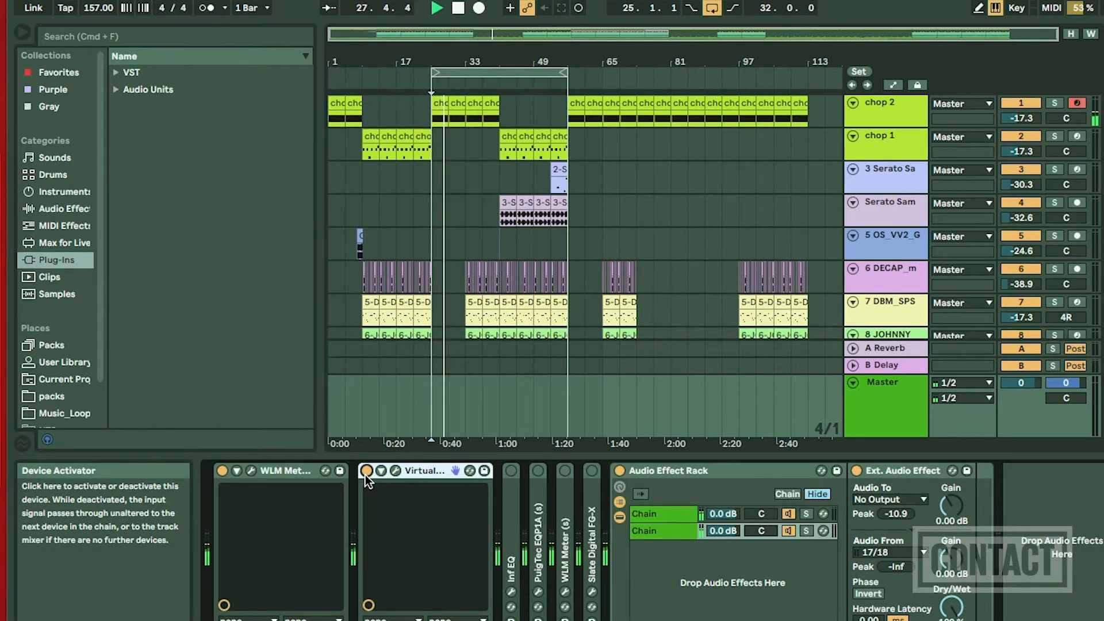
pyautogui.click(365, 474)
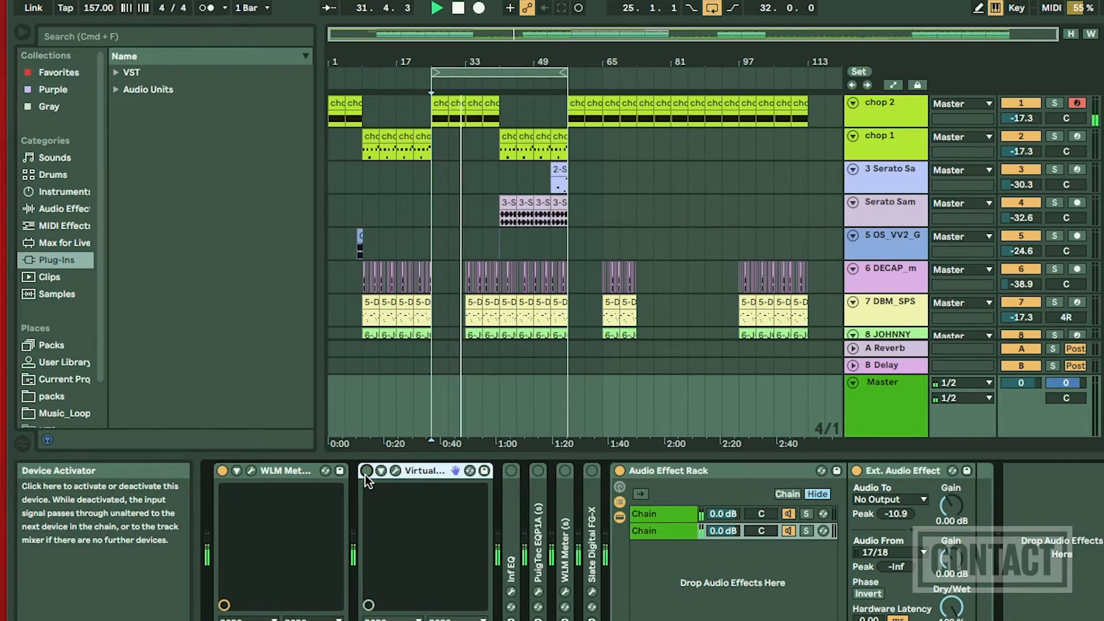
pyautogui.click(366, 471)
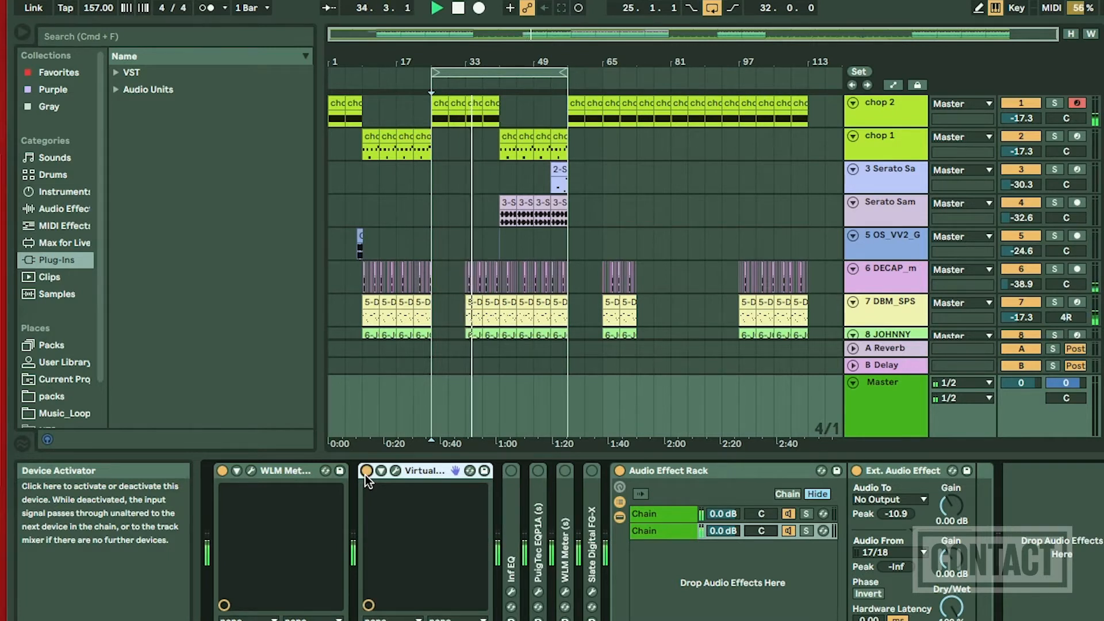
pyautogui.click(365, 471)
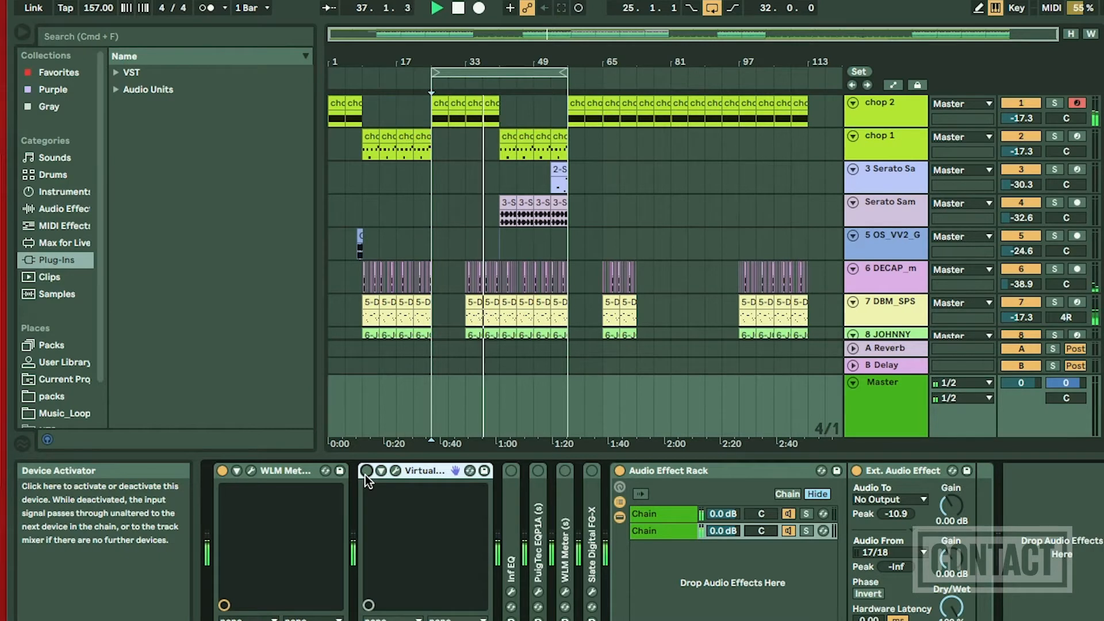
pyautogui.click(366, 471)
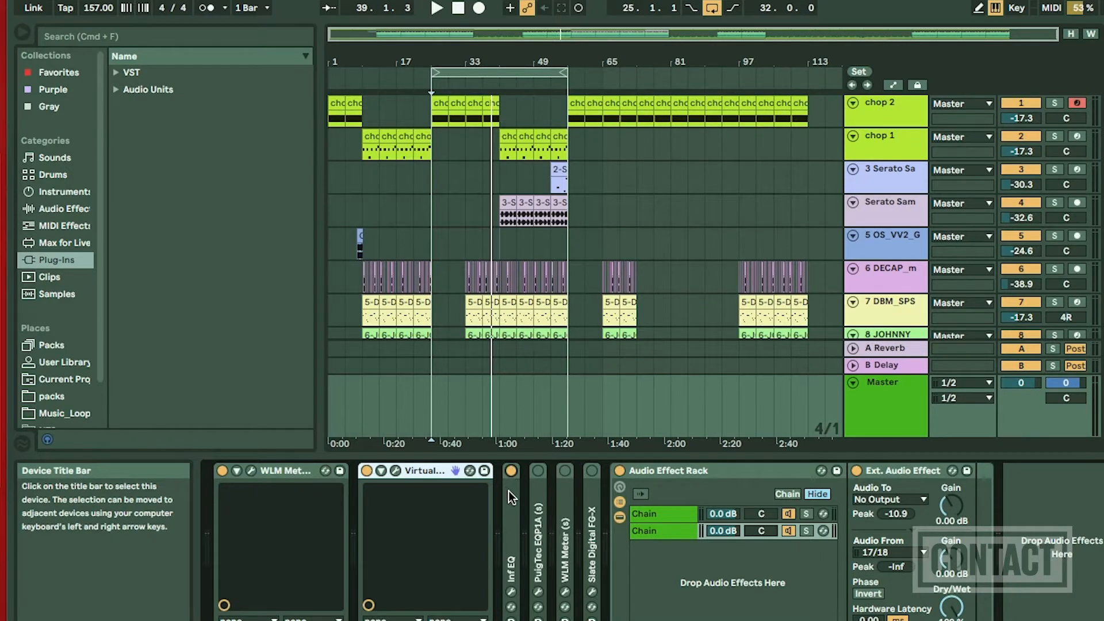
# Step: Unfold Inf EQ in the Master chain and inspect its band settings in the plug-in window before closing it
pyautogui.click(509, 490)
pyautogui.doubleClick(508, 491)
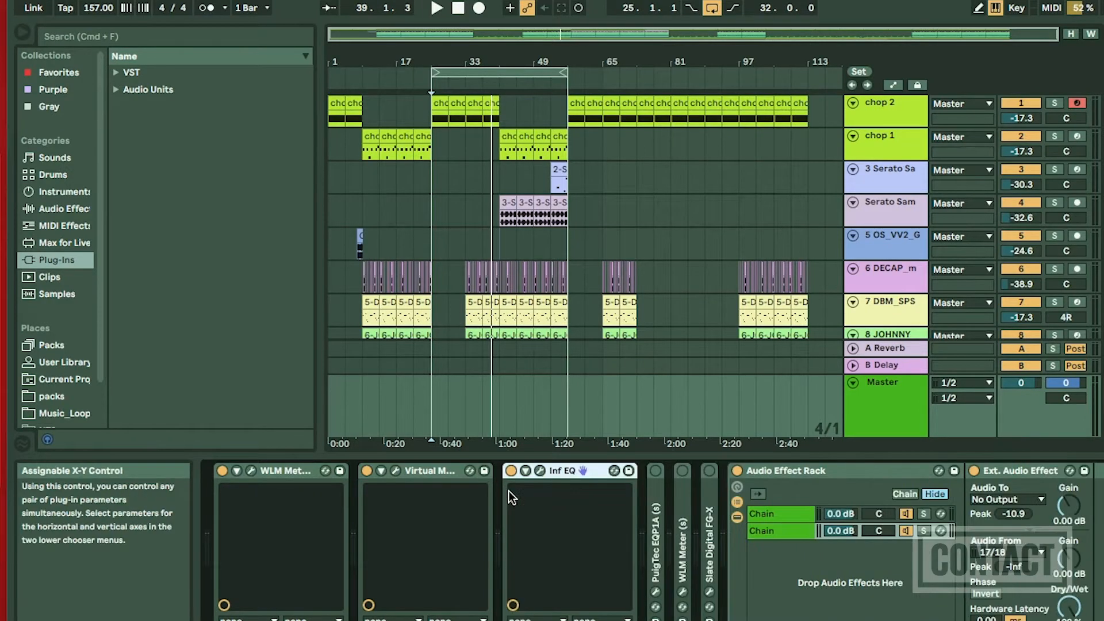
pyautogui.click(538, 471)
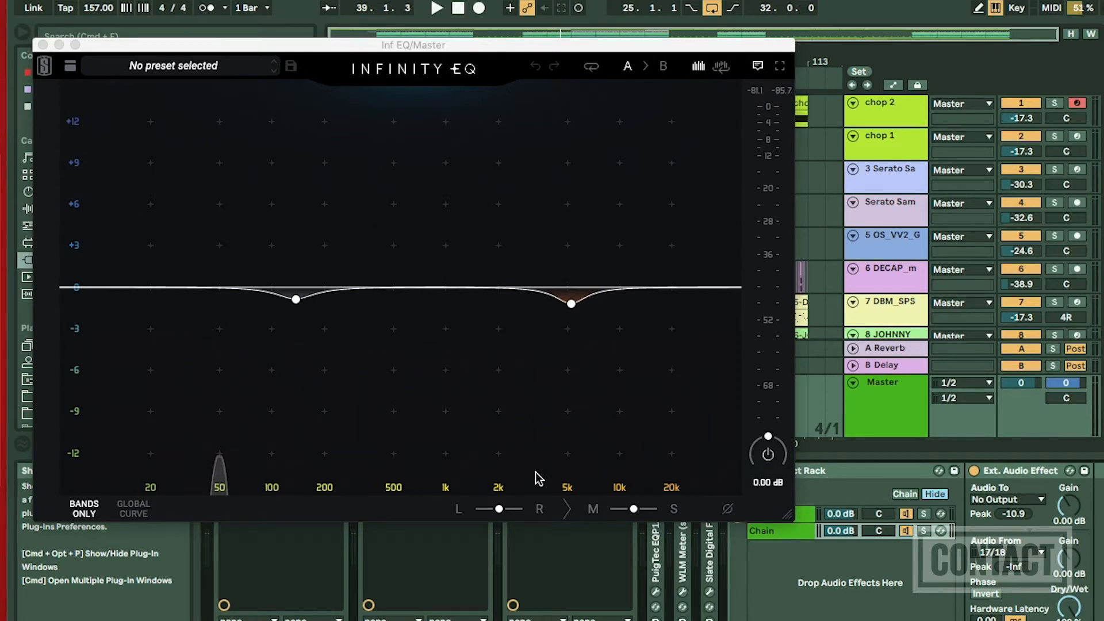
pyautogui.moveTo(281, 293)
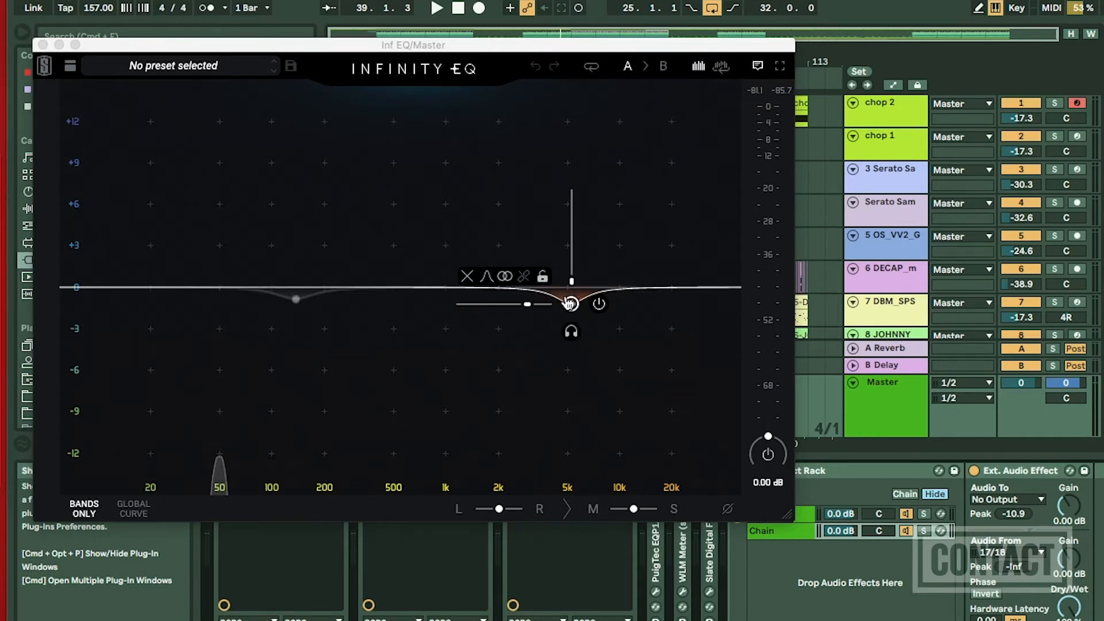
pyautogui.click(43, 45)
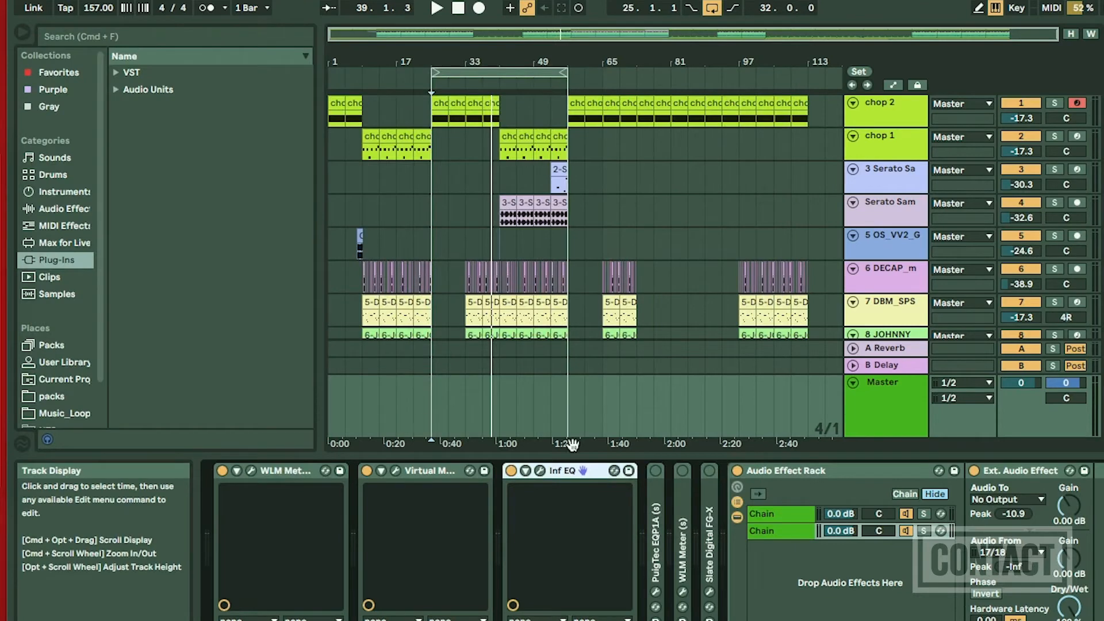
# Step: Play from bar 33 and compare the mix with the Master's Inf EQ bypassed and active, leaving it enabled
pyautogui.click(467, 171)
pyautogui.press('space')
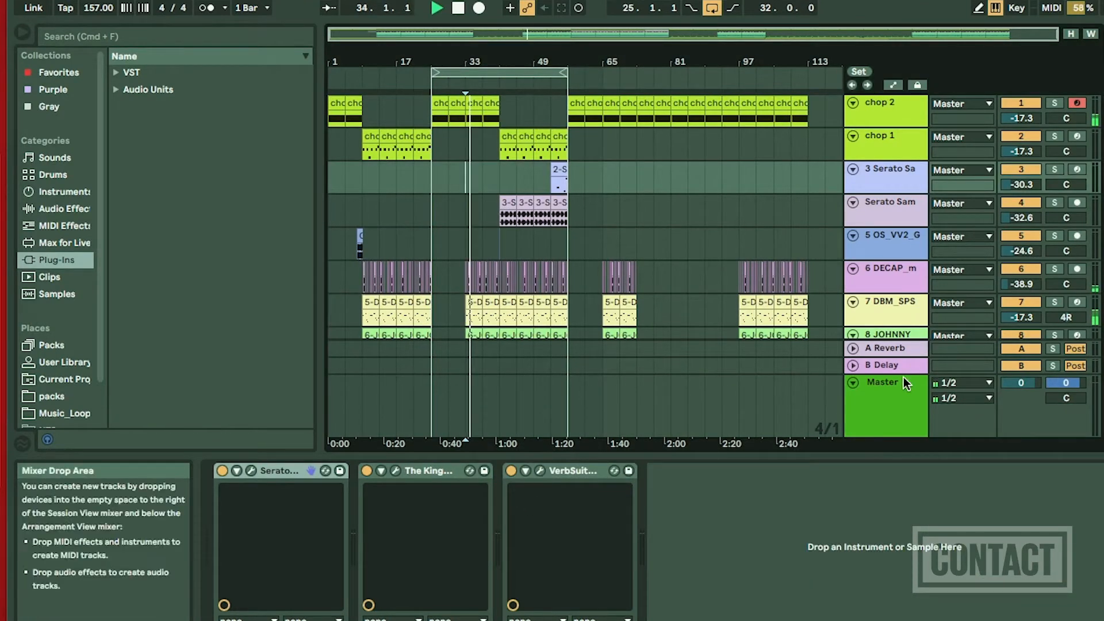
pyautogui.click(883, 383)
pyautogui.click(514, 471)
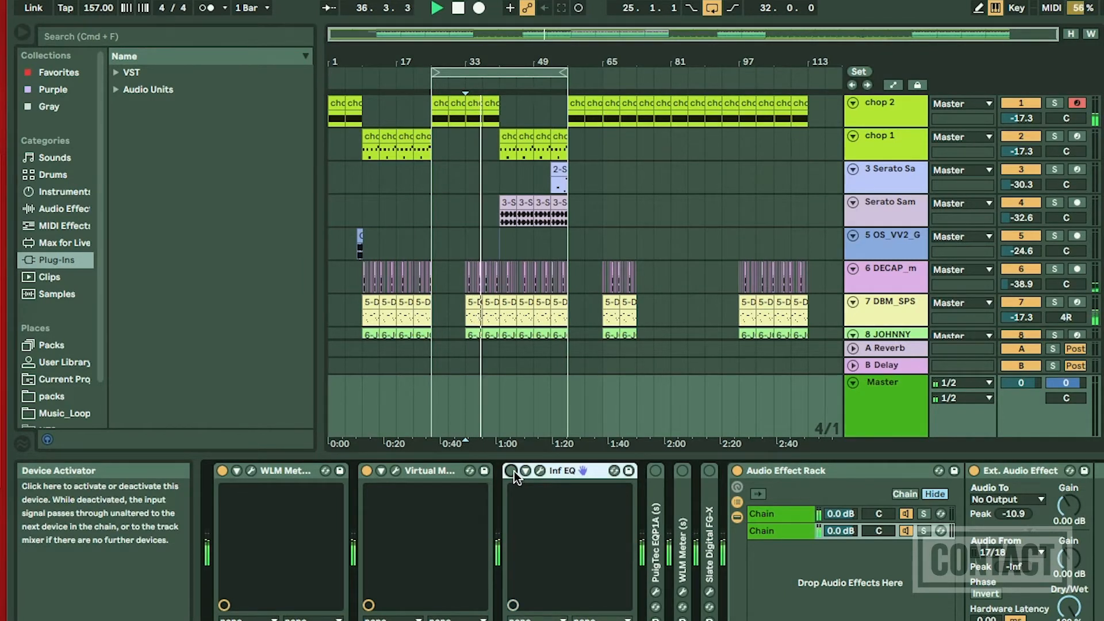
pyautogui.click(514, 472)
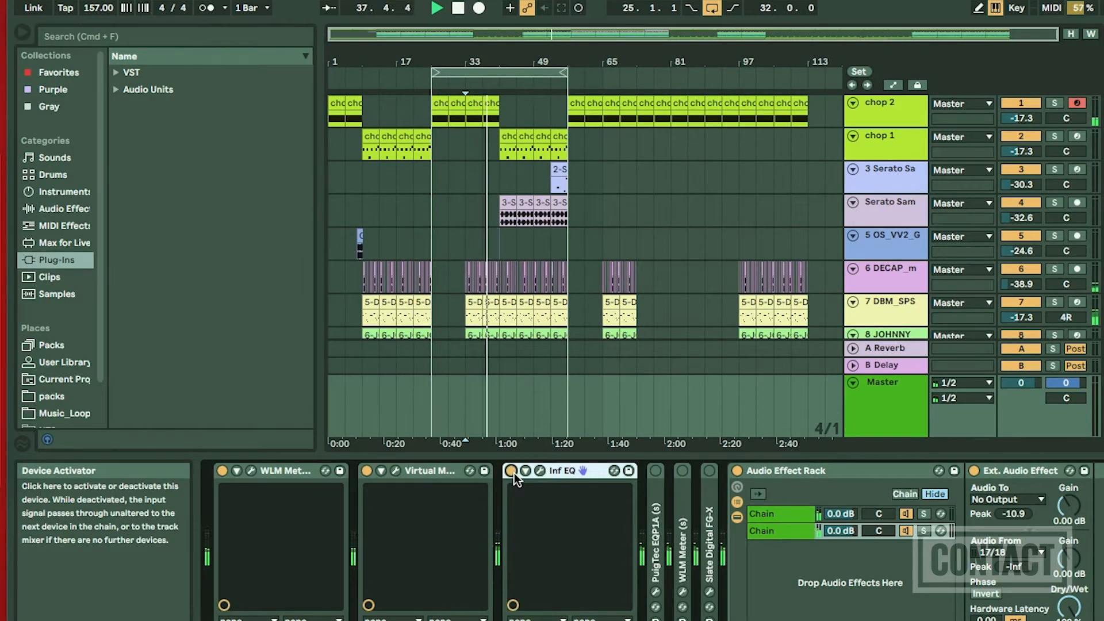
pyautogui.click(512, 471)
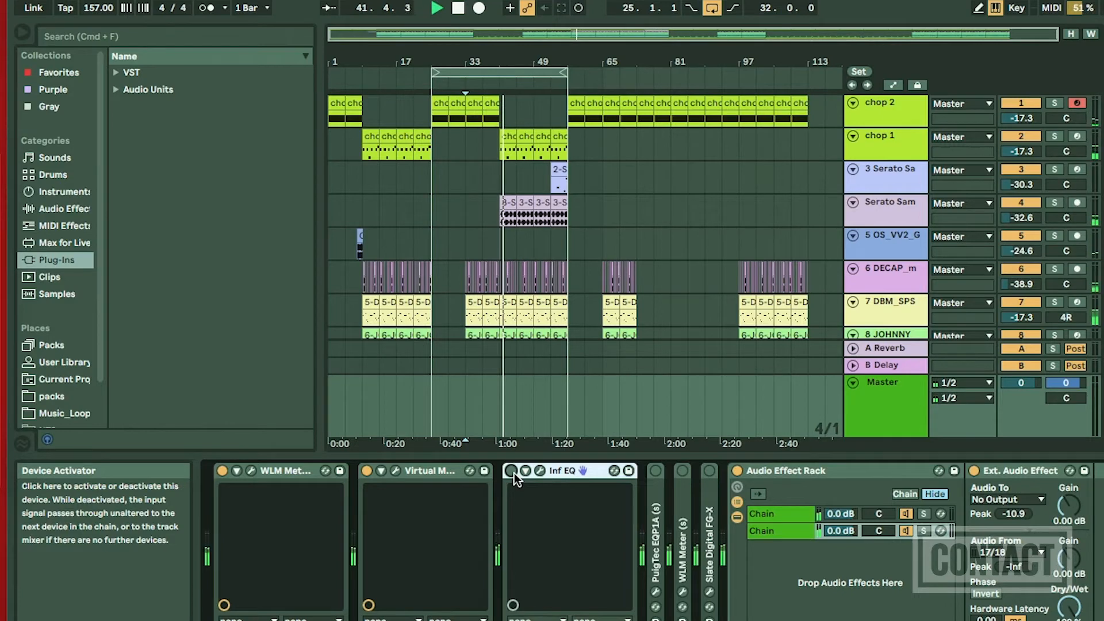
pyautogui.click(512, 471)
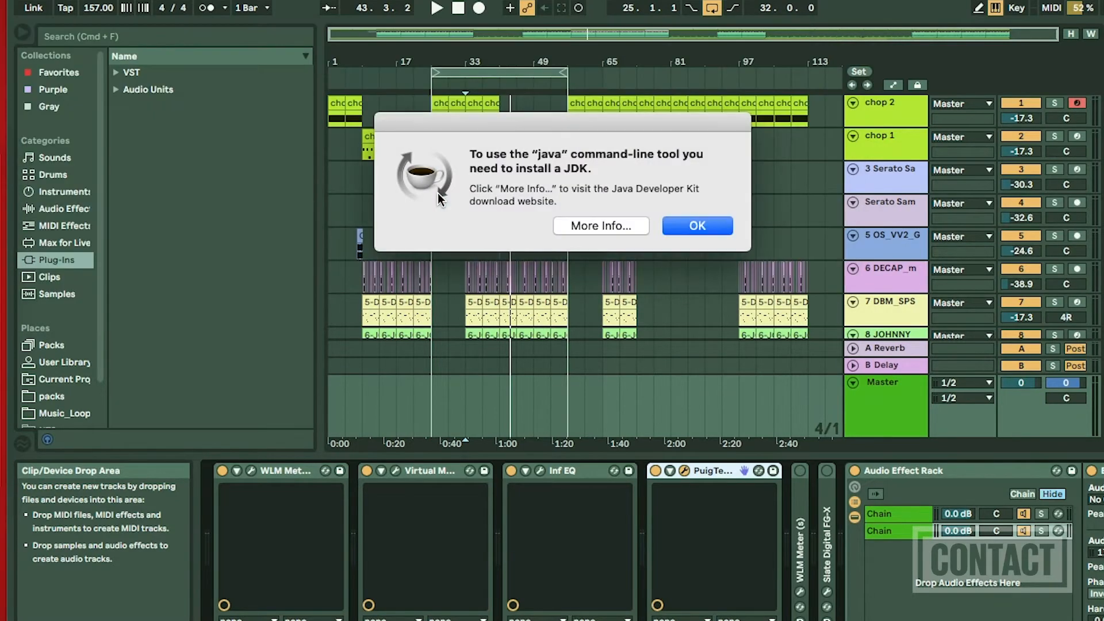
# Step: Dismiss the Java notice and review the PuigTec EQP1A boost, attenuation and frequency settings before closing the plug-in
pyautogui.click(709, 227)
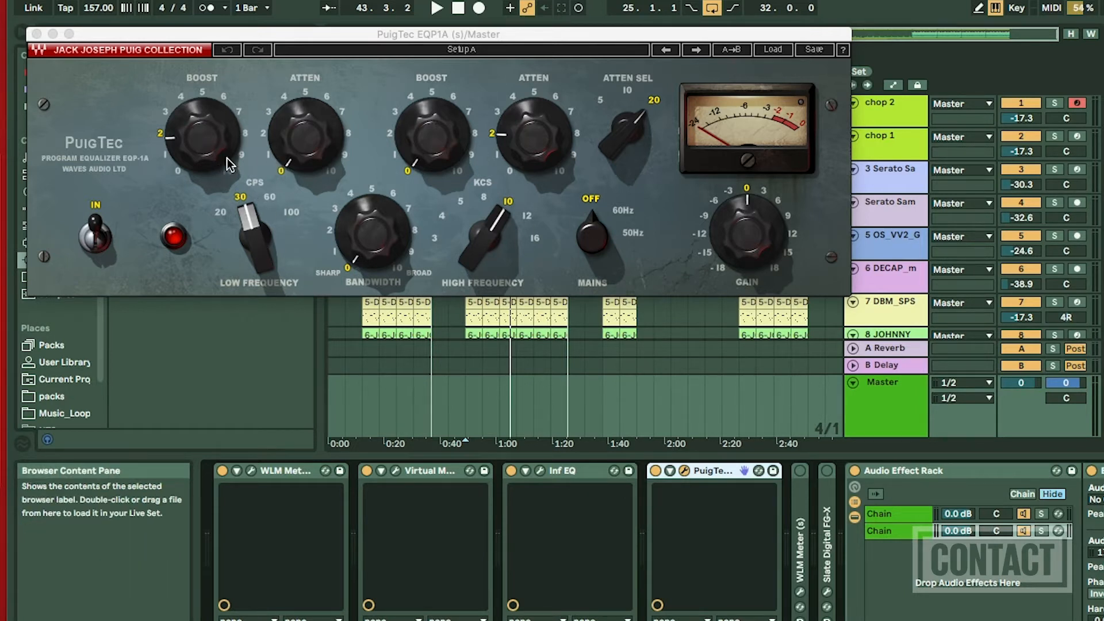
pyautogui.moveTo(250, 225)
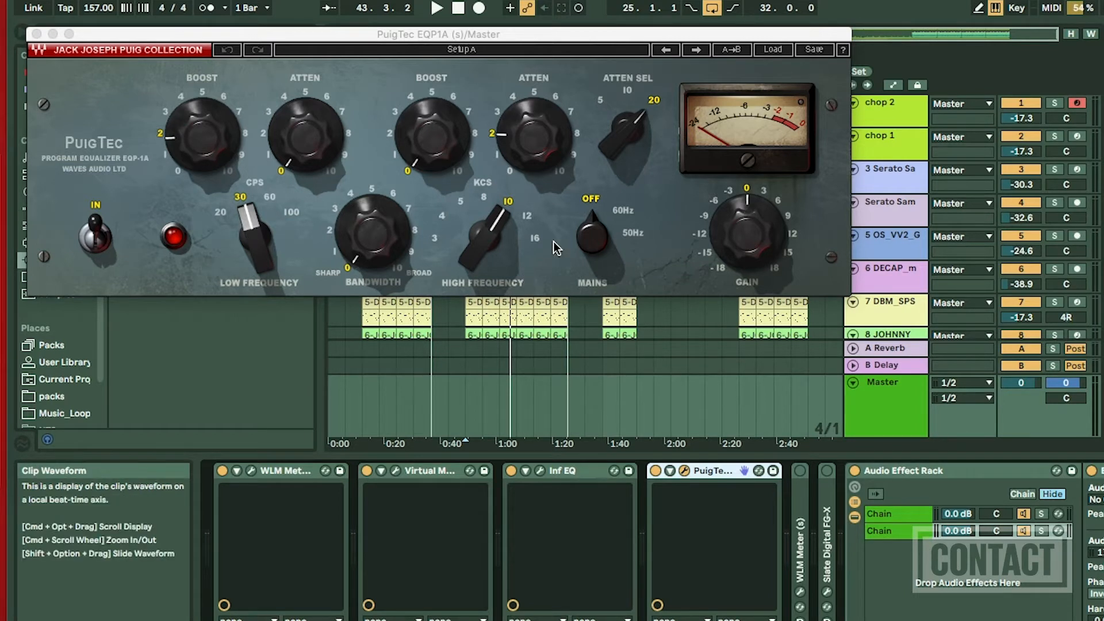
pyautogui.click(37, 34)
# Step: Play from bar 33 and compare the mix with the PuigTec EQP1A bypassed and active, leaving it enabled
pyautogui.scroll(-3, 676, 518)
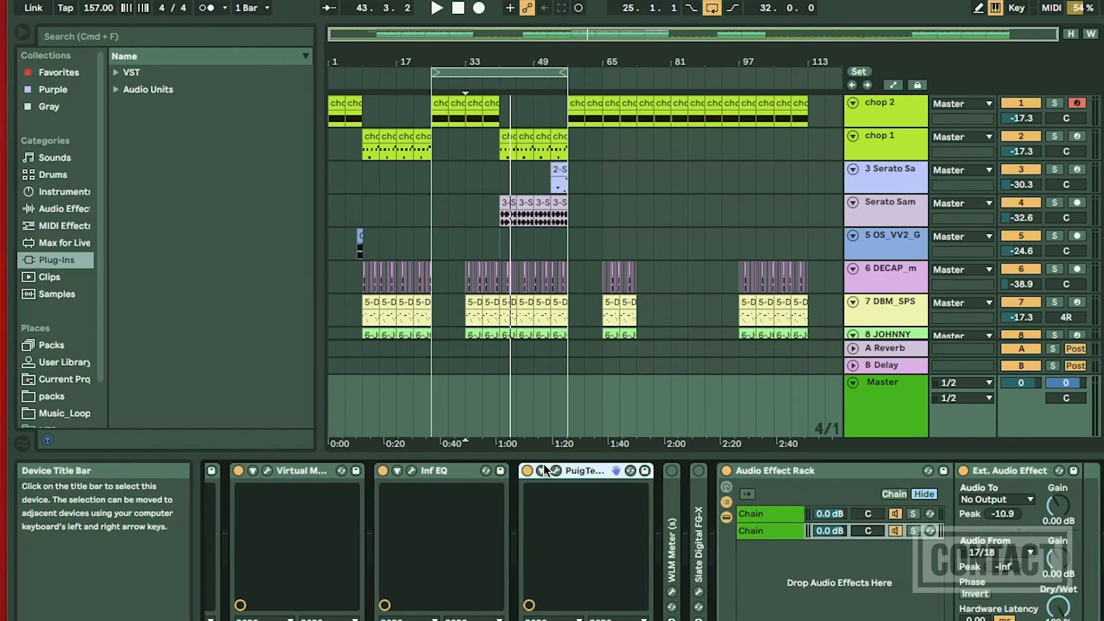
pyautogui.press('space')
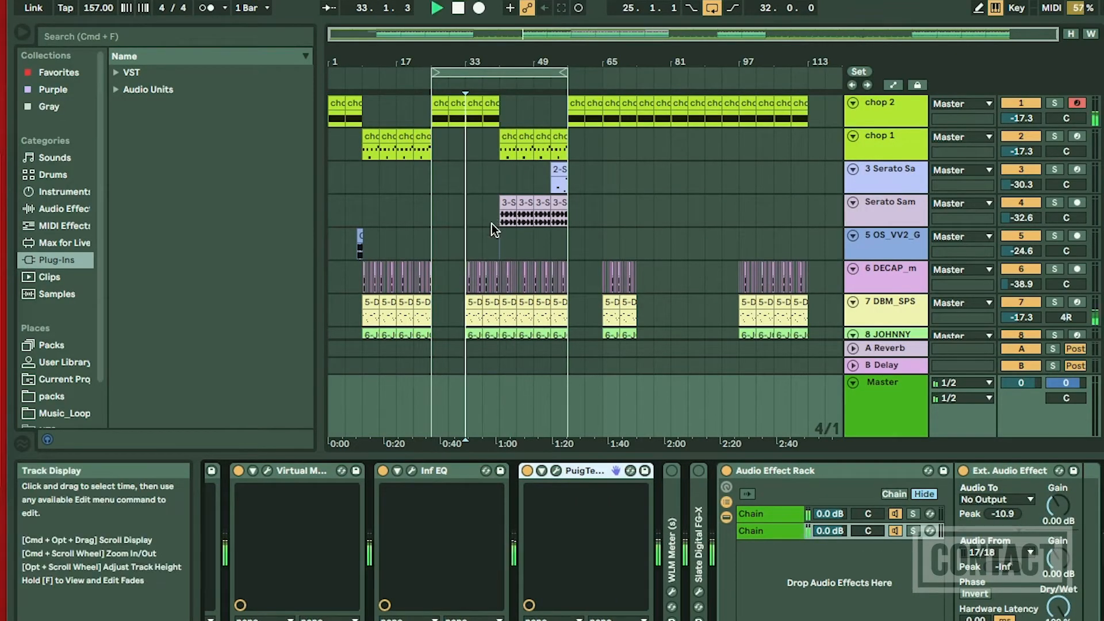
pyautogui.click(526, 471)
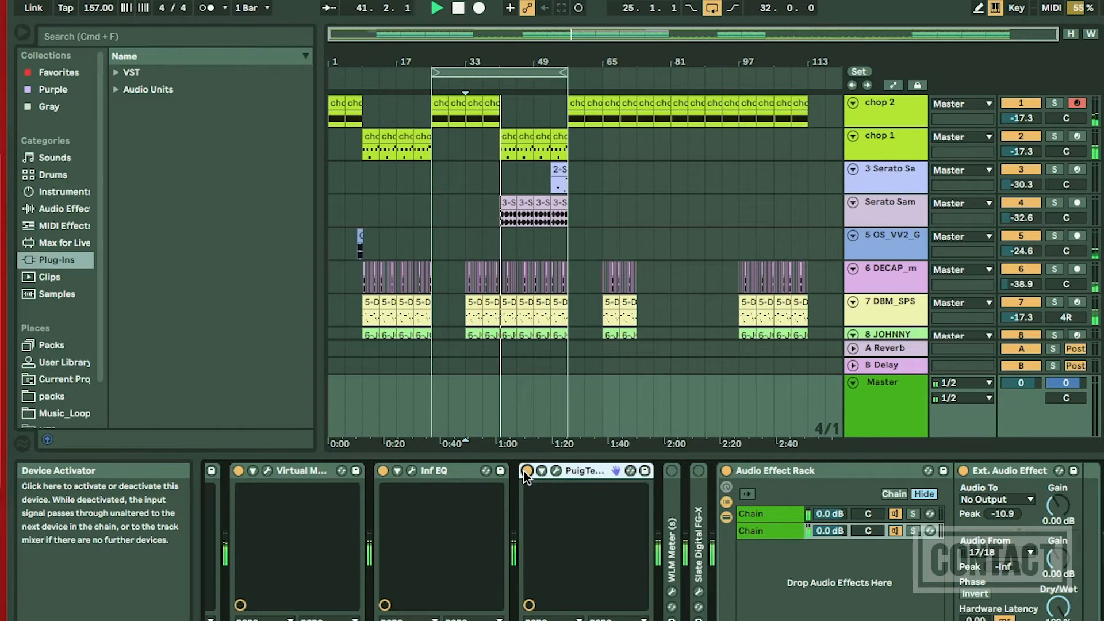
pyautogui.click(526, 470)
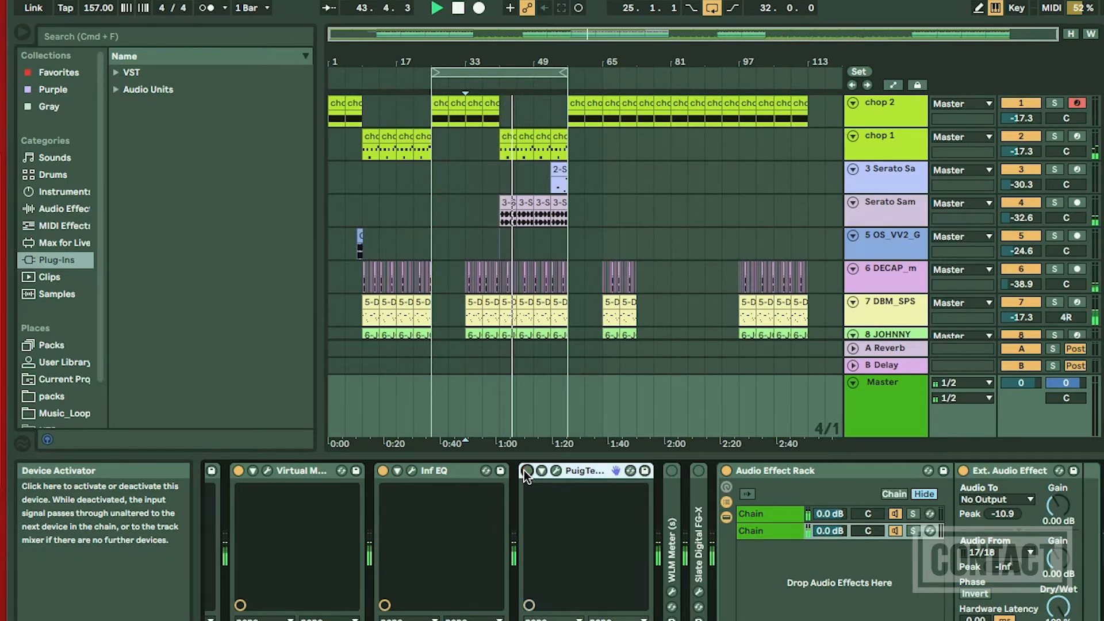
pyautogui.click(526, 470)
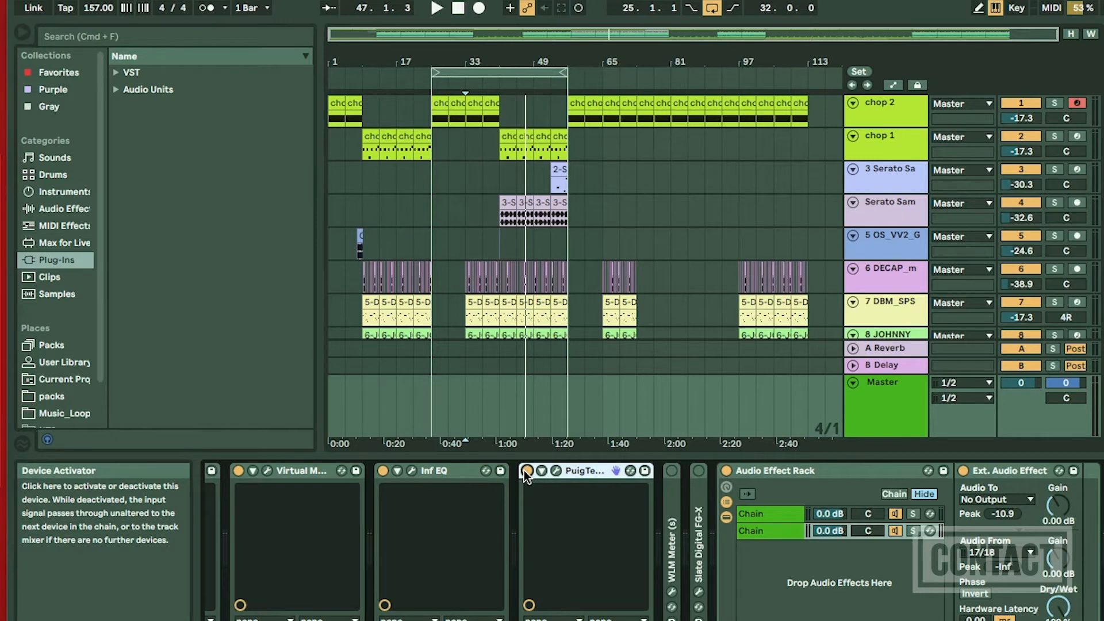
# Step: Unfold the WLM Meter after PuigTec in the Master chain and open both WLM Meter windows side by side
pyautogui.doubleClick(672, 483)
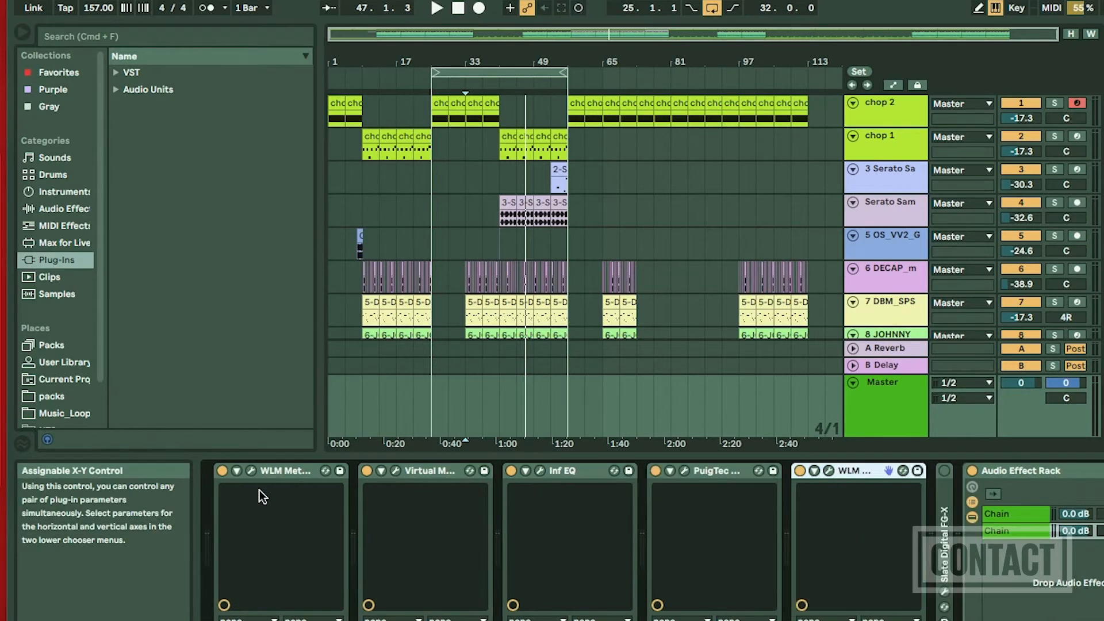
pyautogui.click(251, 469)
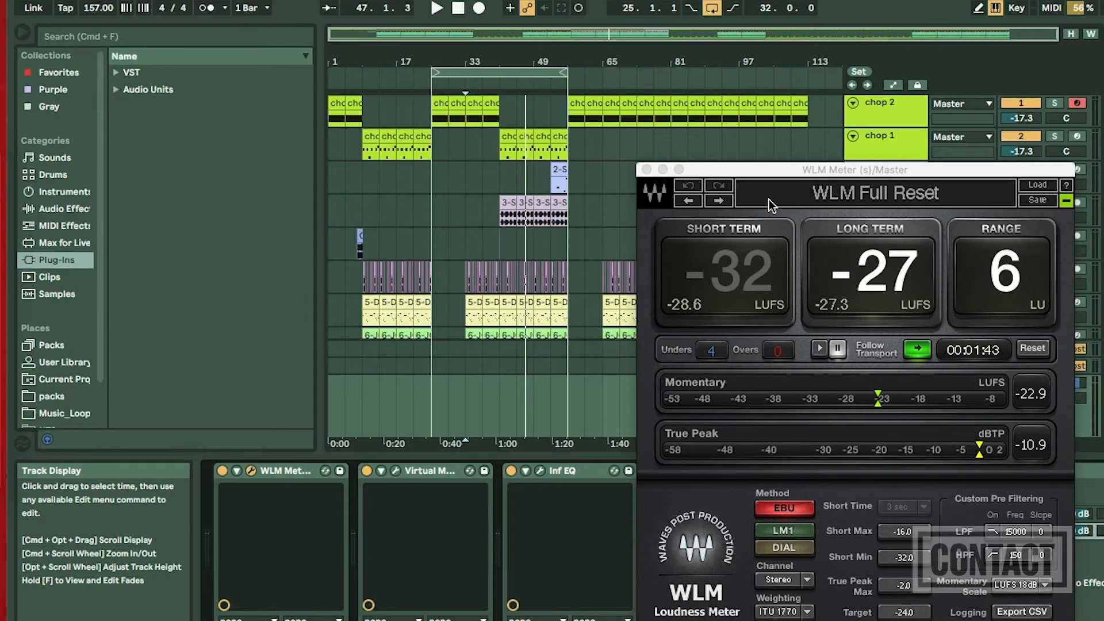
pyautogui.moveTo(769, 169); pyautogui.dragTo(140, 0)
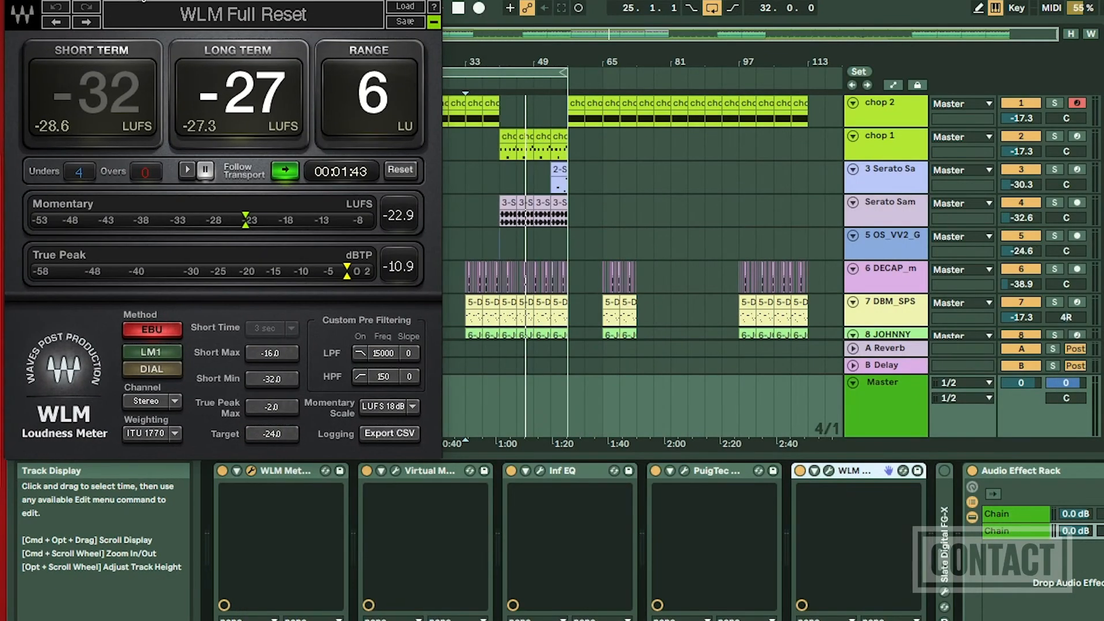
pyautogui.hscroll(5, 878, 493)
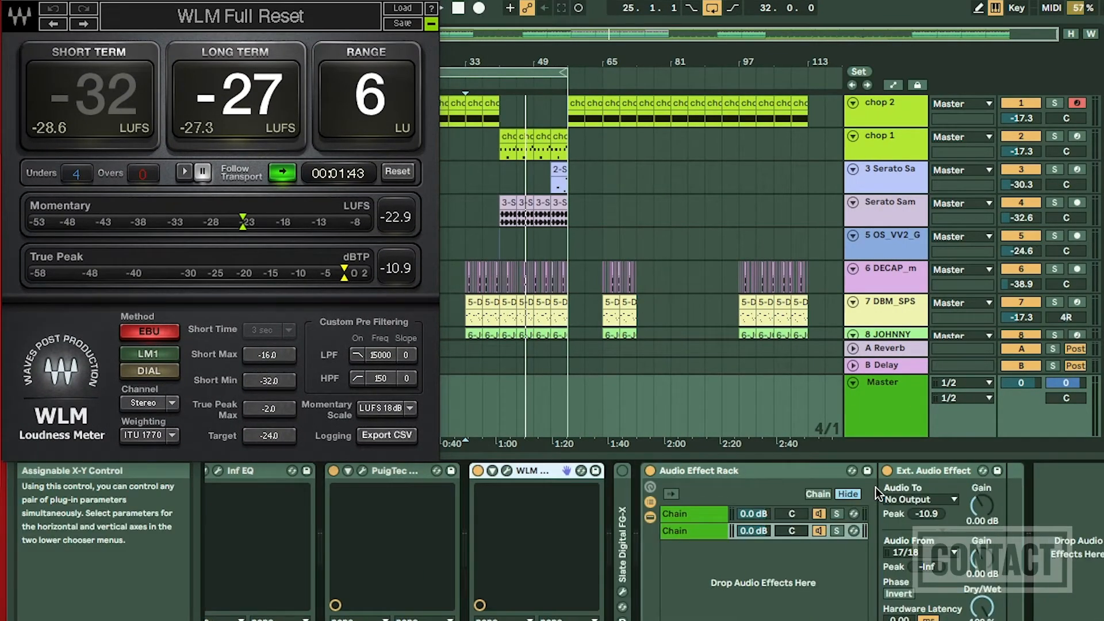
pyautogui.hscroll(-5, 877, 493)
pyautogui.click(812, 471)
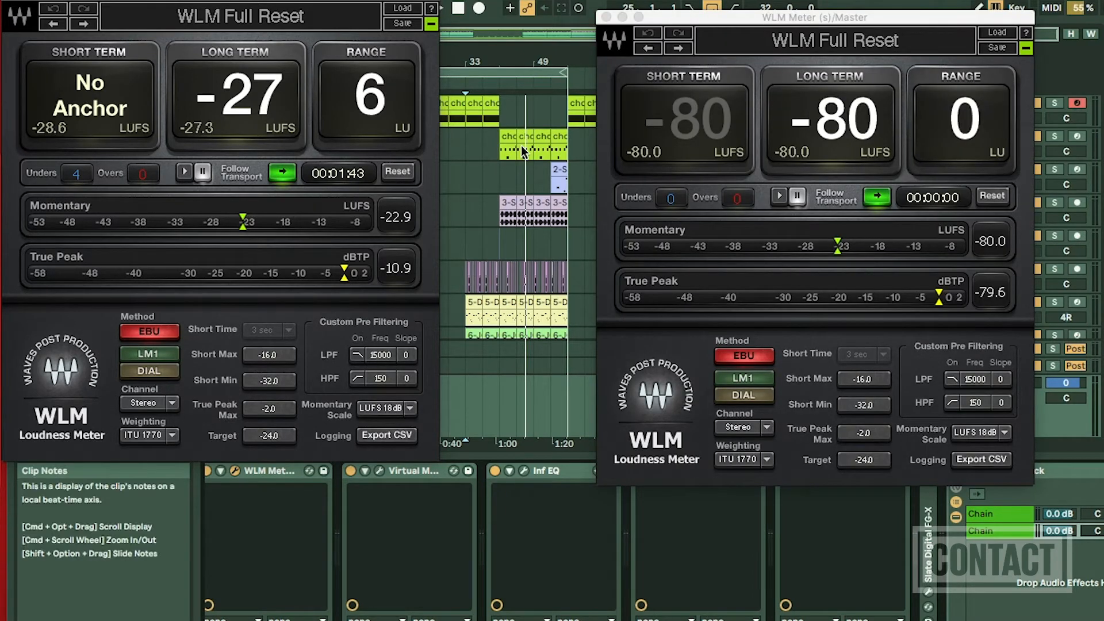
# Step: Play the beat and compare the loudness and true peak readings of the two WLM Meters
pyautogui.press('space')
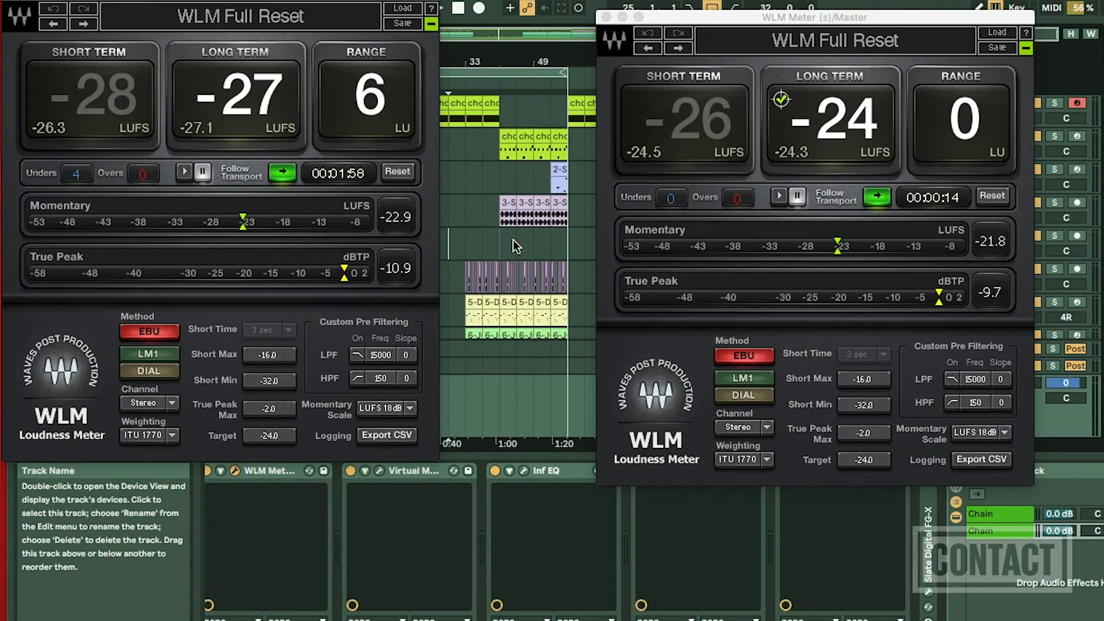
pyautogui.click(987, 305)
pyautogui.press('space')
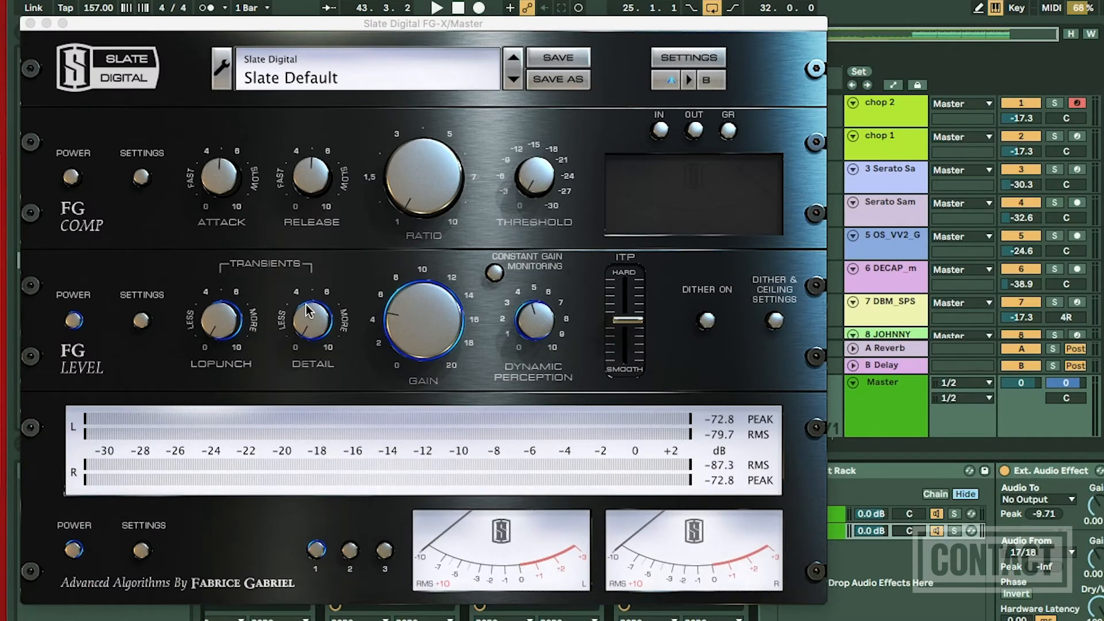
# Step: Close the Slate Digital FG-X window, play from bar 25 and compare the mix with FG-X bypassed and active, leaving it enabled
pyautogui.click(407, 319)
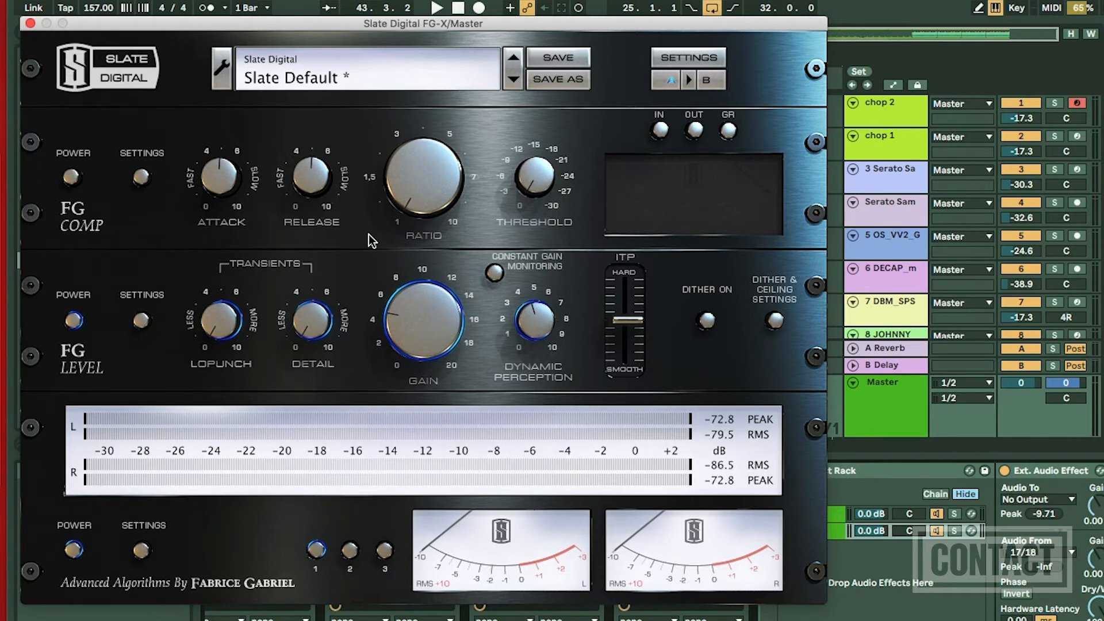
pyautogui.click(30, 24)
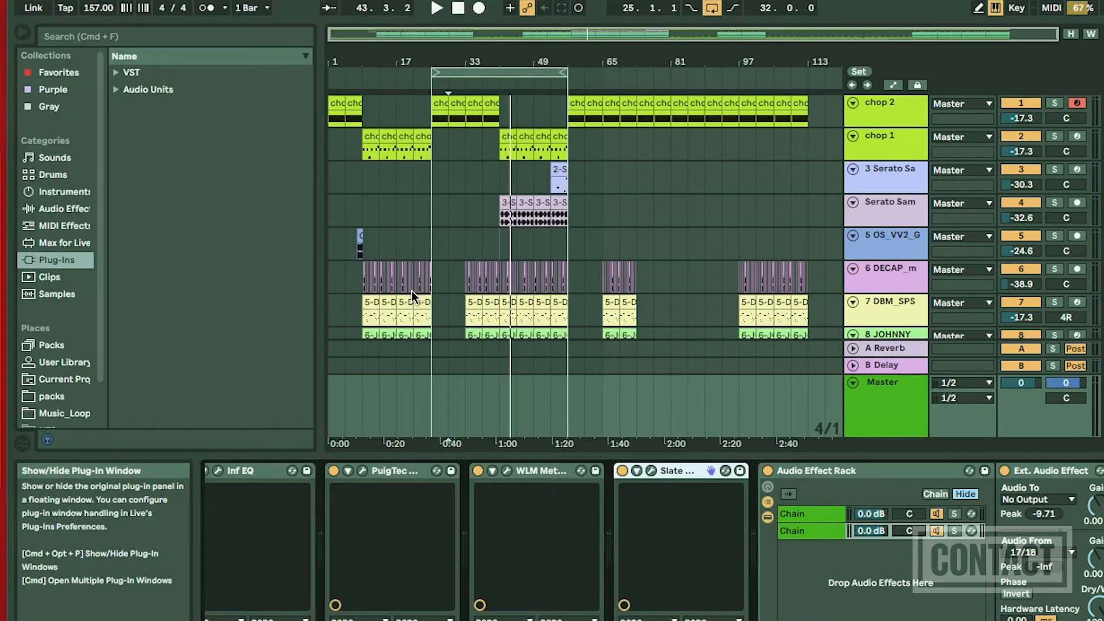
pyautogui.click(430, 219)
pyautogui.click(864, 400)
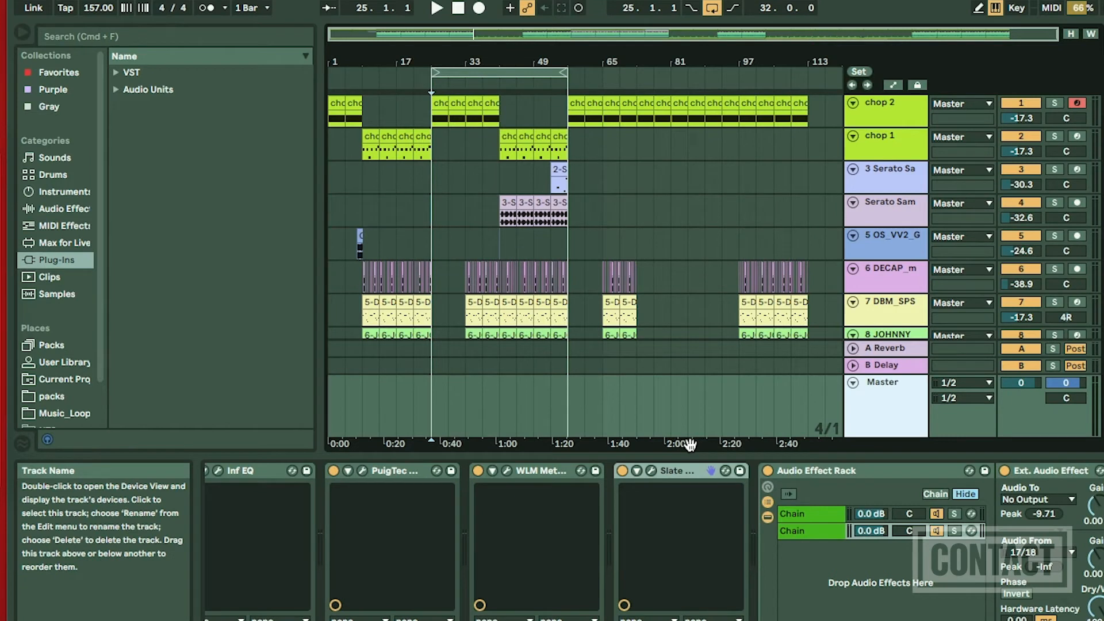
pyautogui.press('space')
pyautogui.click(623, 472)
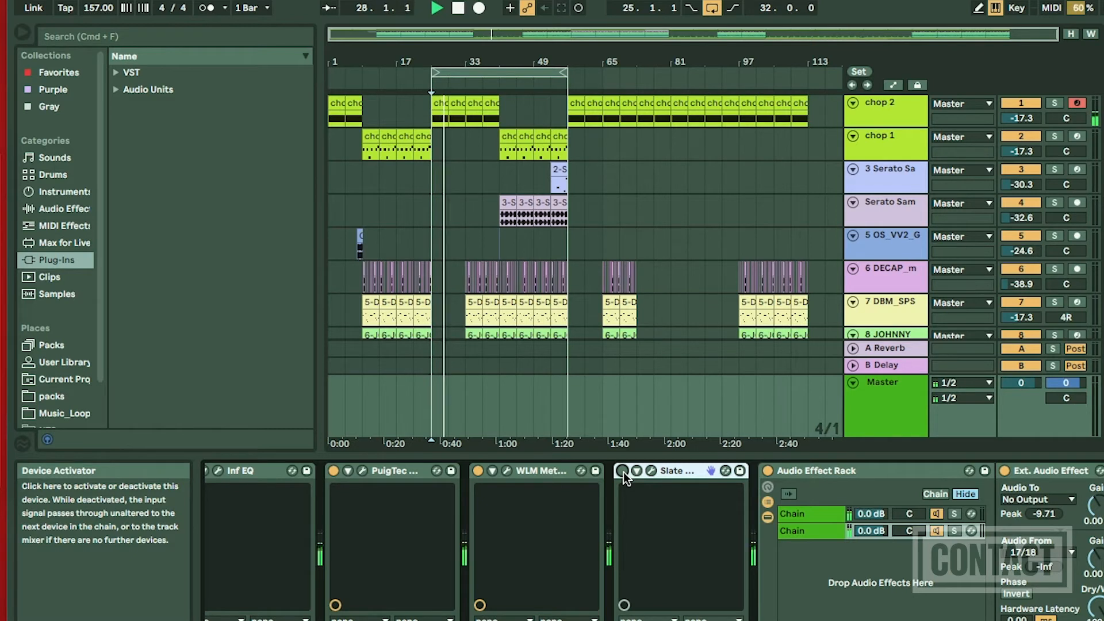
pyautogui.click(623, 472)
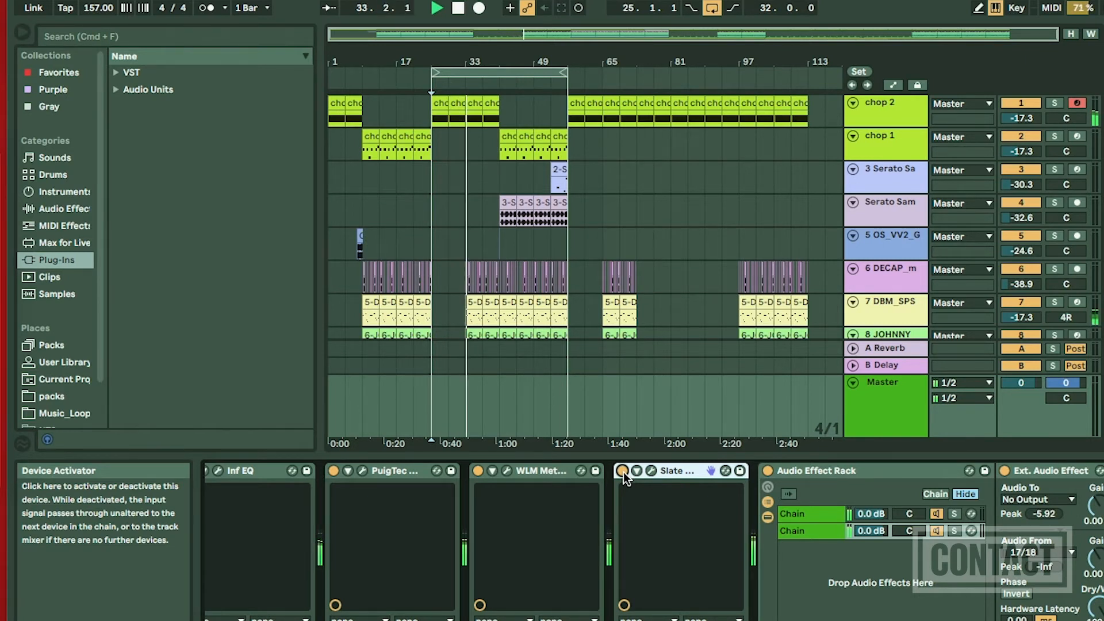
pyautogui.click(622, 471)
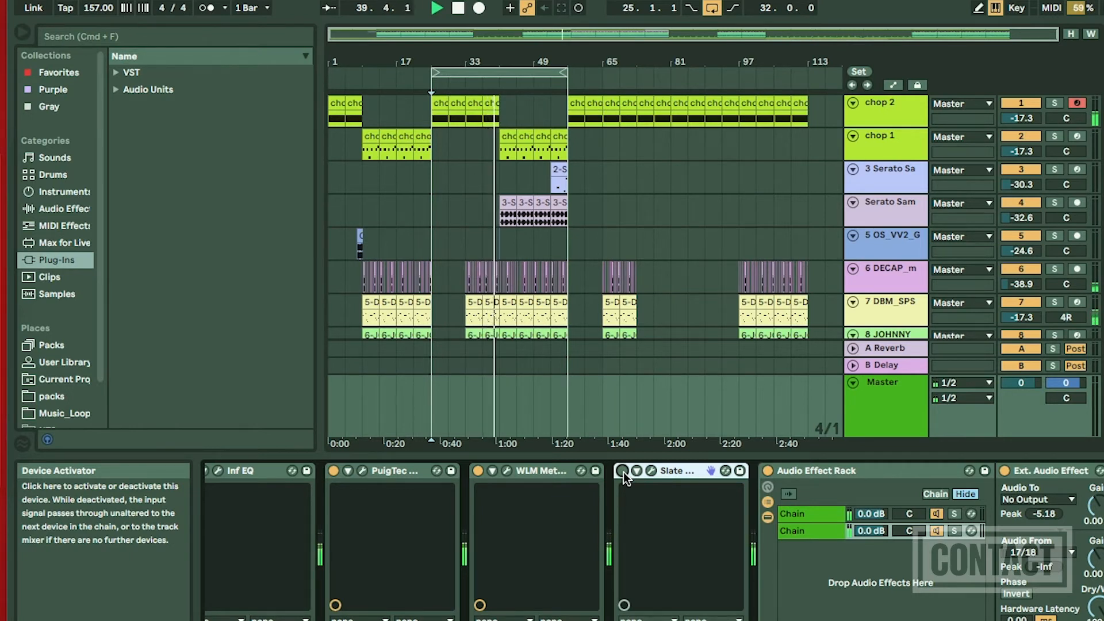
pyautogui.click(622, 471)
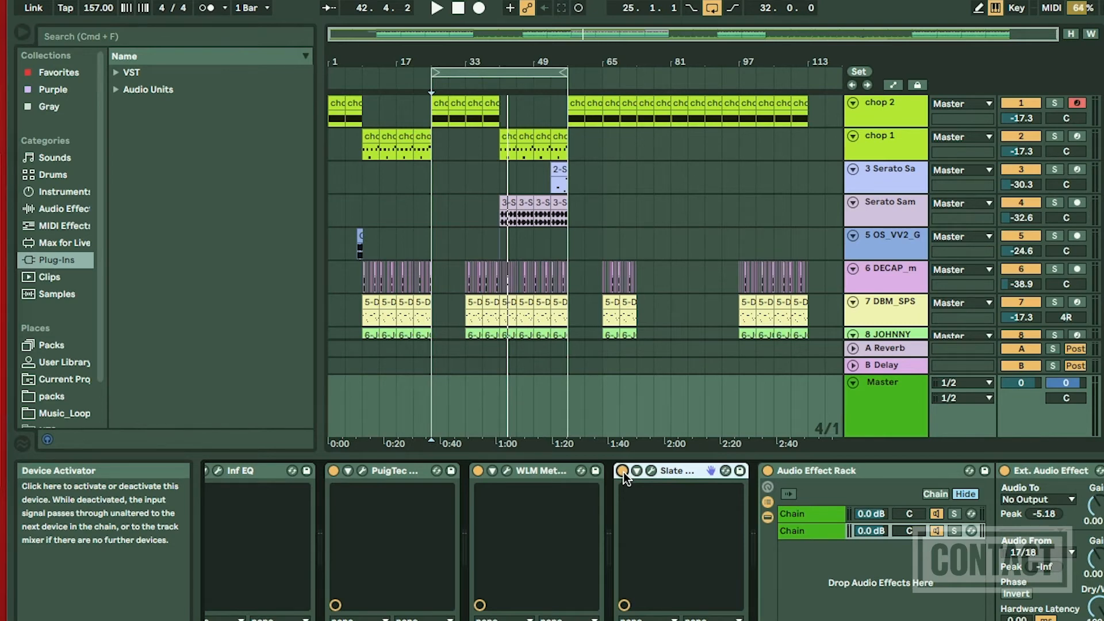
# Step: Reopen Slate Digital FG-X and play from bar 25 to check its peak and RMS readouts
pyautogui.click(646, 468)
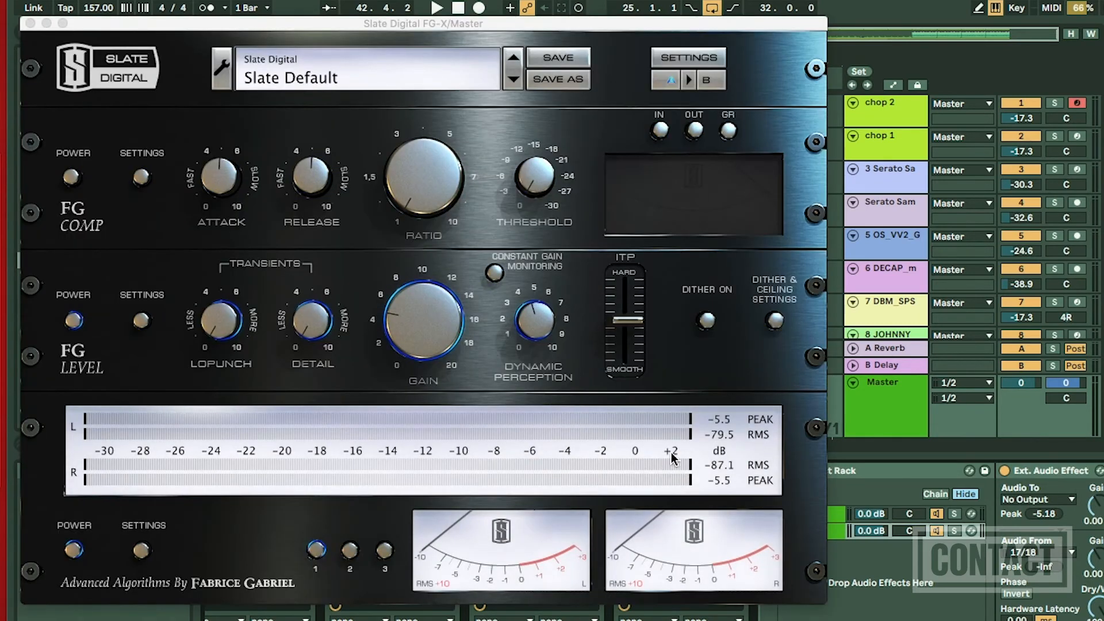
pyautogui.press('space')
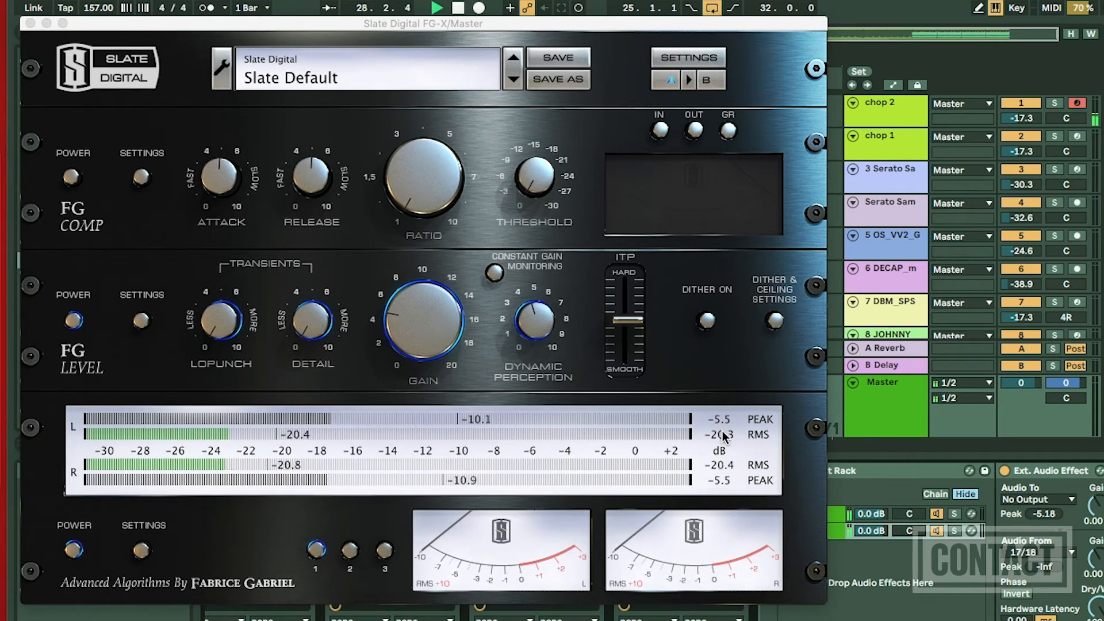
pyautogui.press('space')
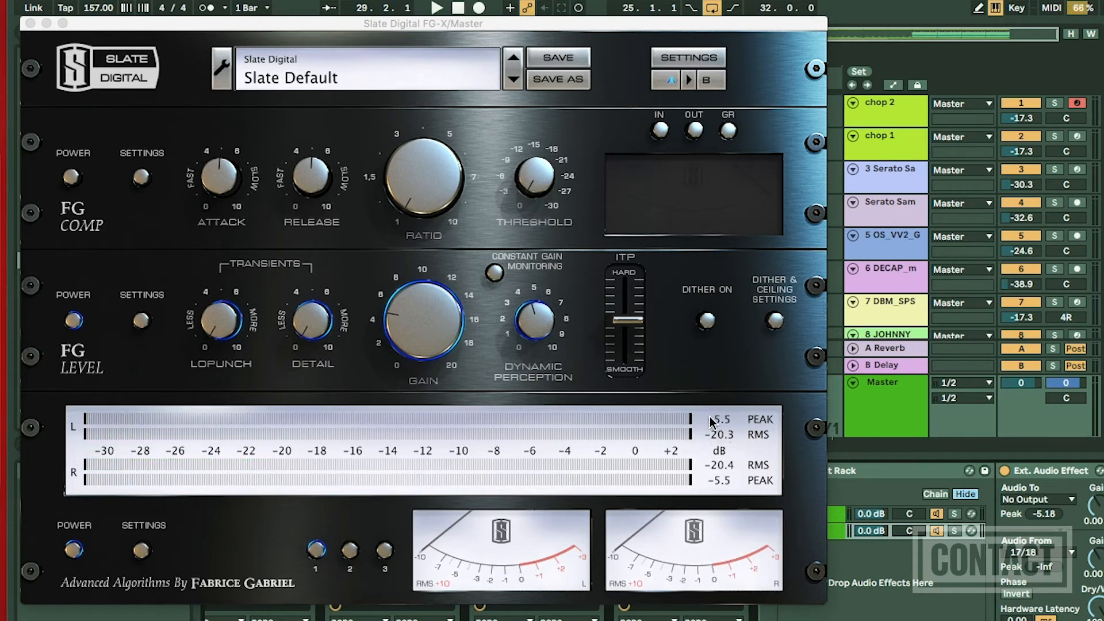
pyautogui.press('space')
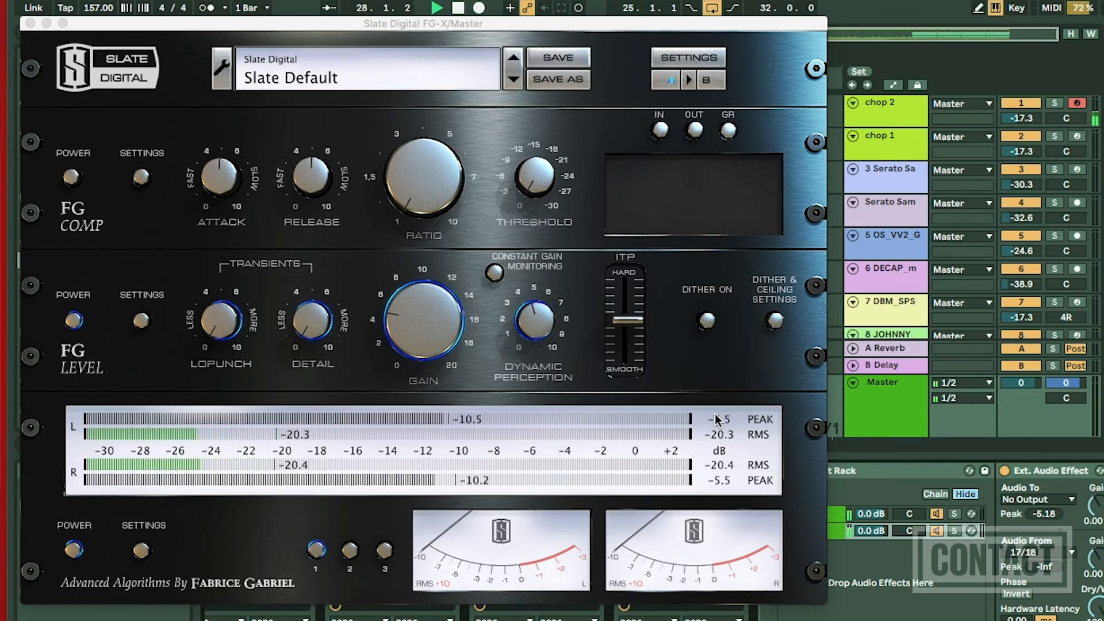
pyautogui.click(722, 421)
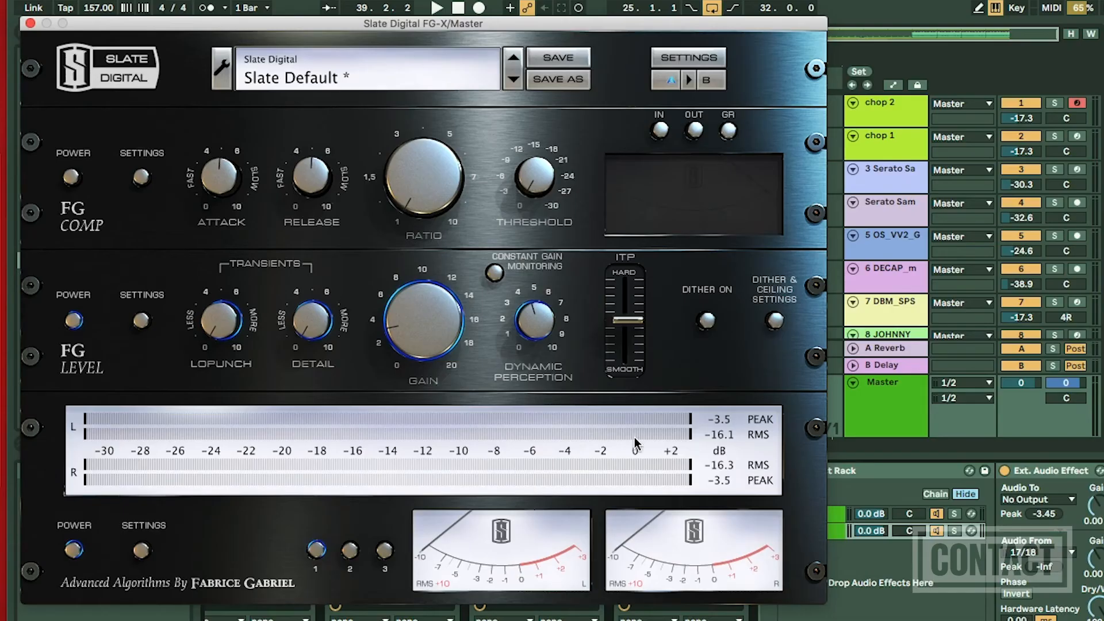
# Step: Play from bar 25 again to check the FG-X levels, closing and reopening the plug-in window before stopping playback
pyautogui.press('space')
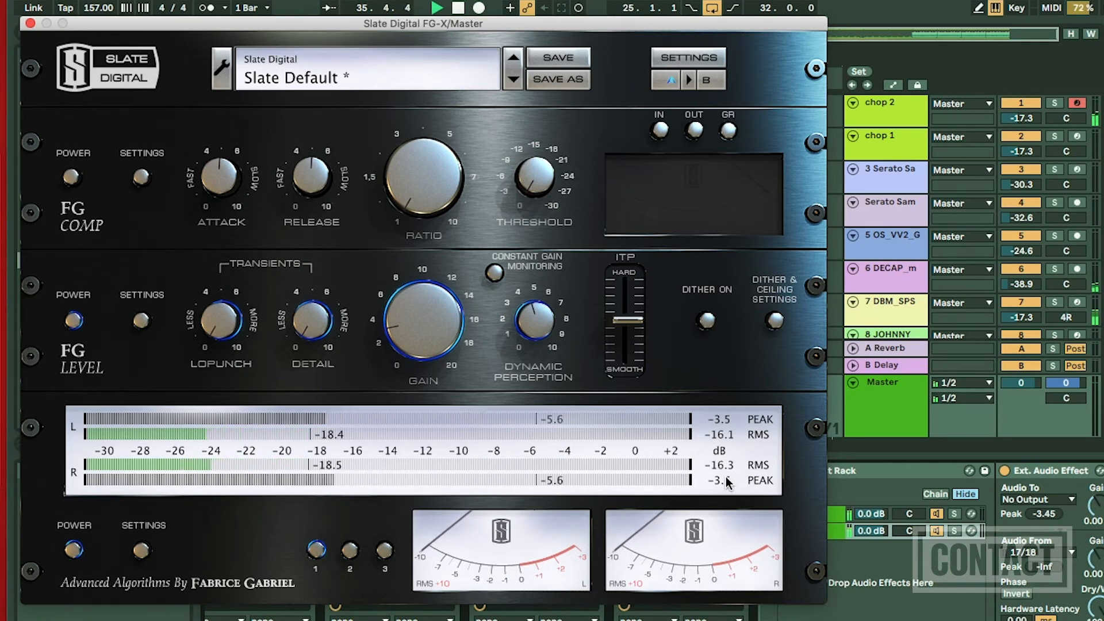
pyautogui.click(28, 23)
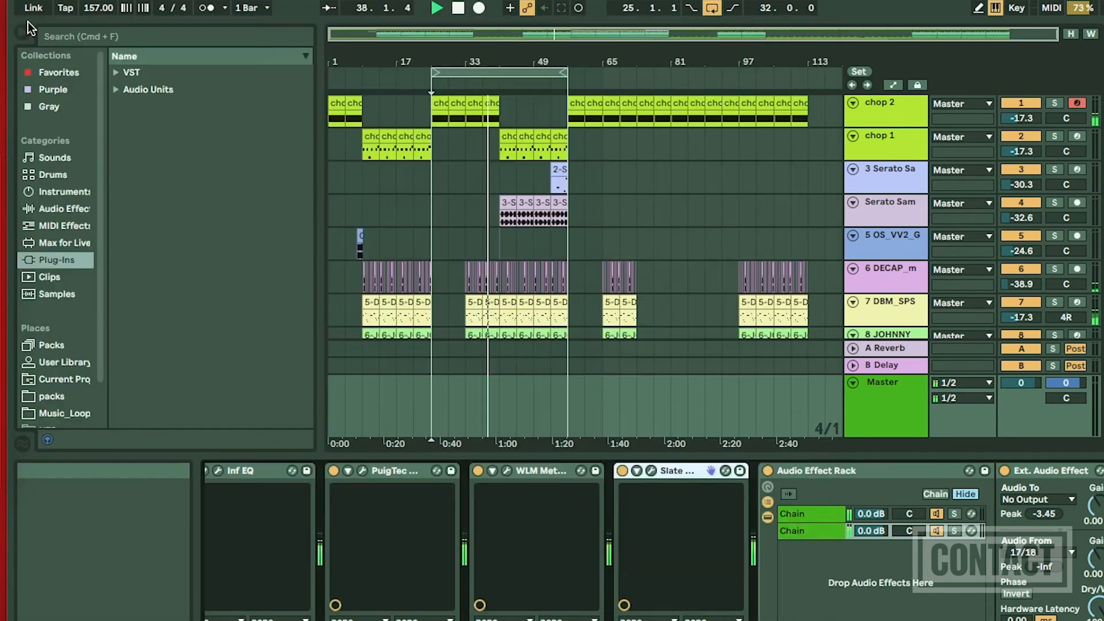
pyautogui.click(650, 472)
pyautogui.press('space')
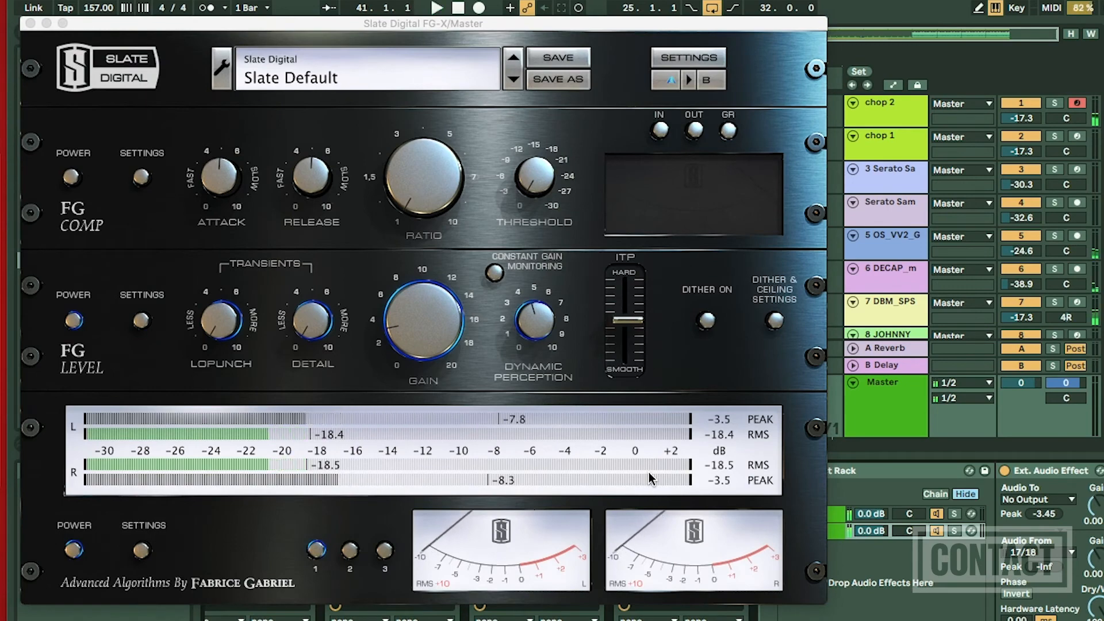
# Step: Reset the FG-X peak and RMS readouts, and toggle FG Level's power during playback to compare the levels
pyautogui.click(713, 425)
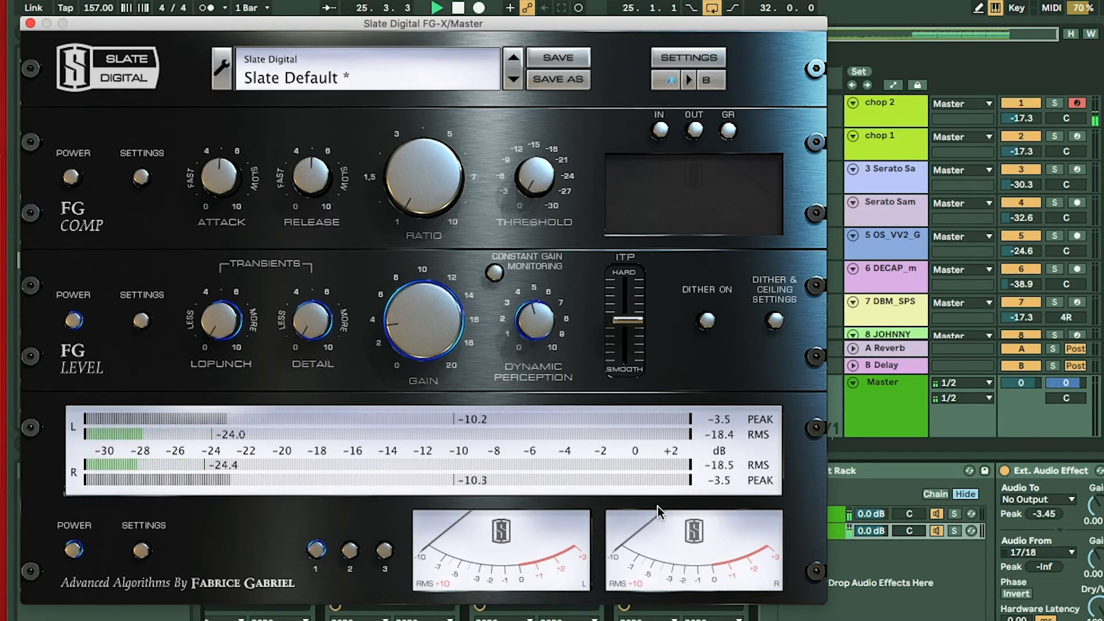
pyautogui.click(715, 486)
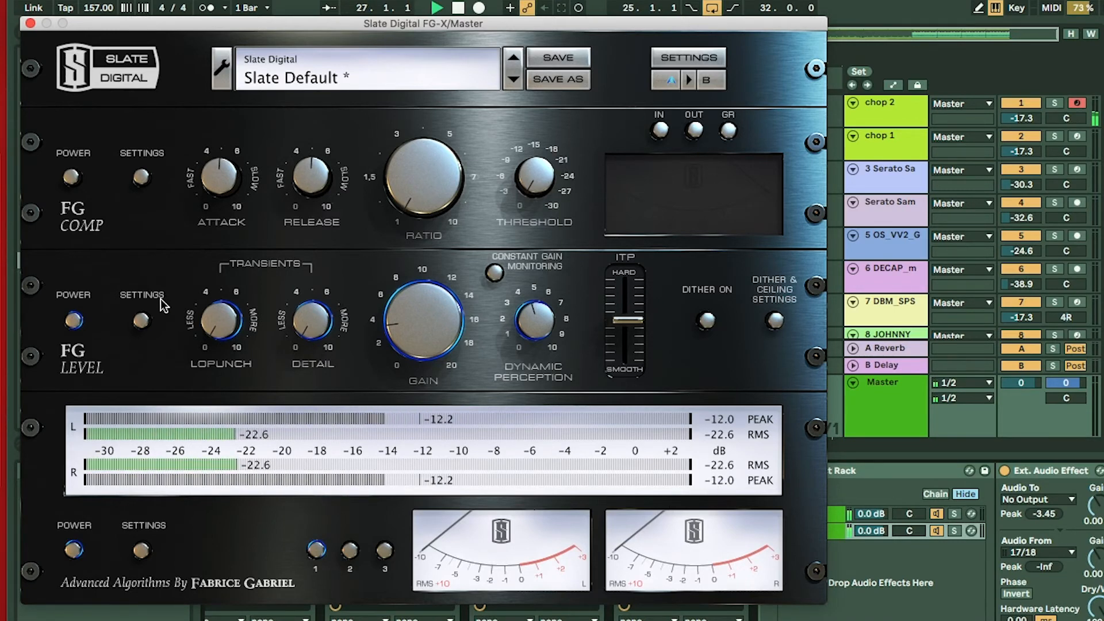
pyautogui.click(73, 319)
pyautogui.click(73, 320)
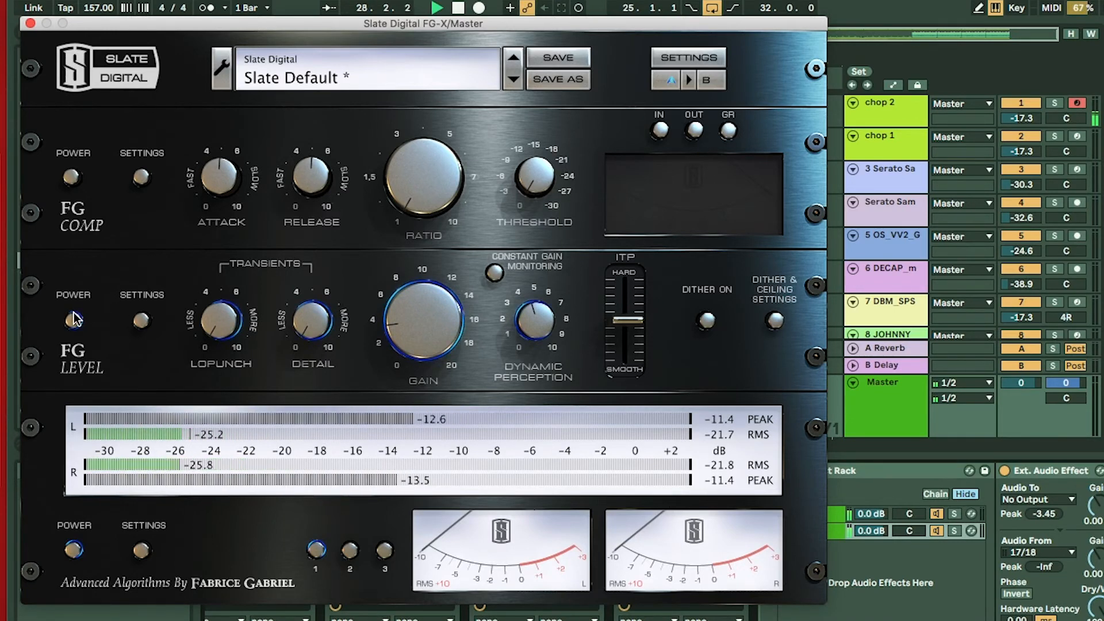